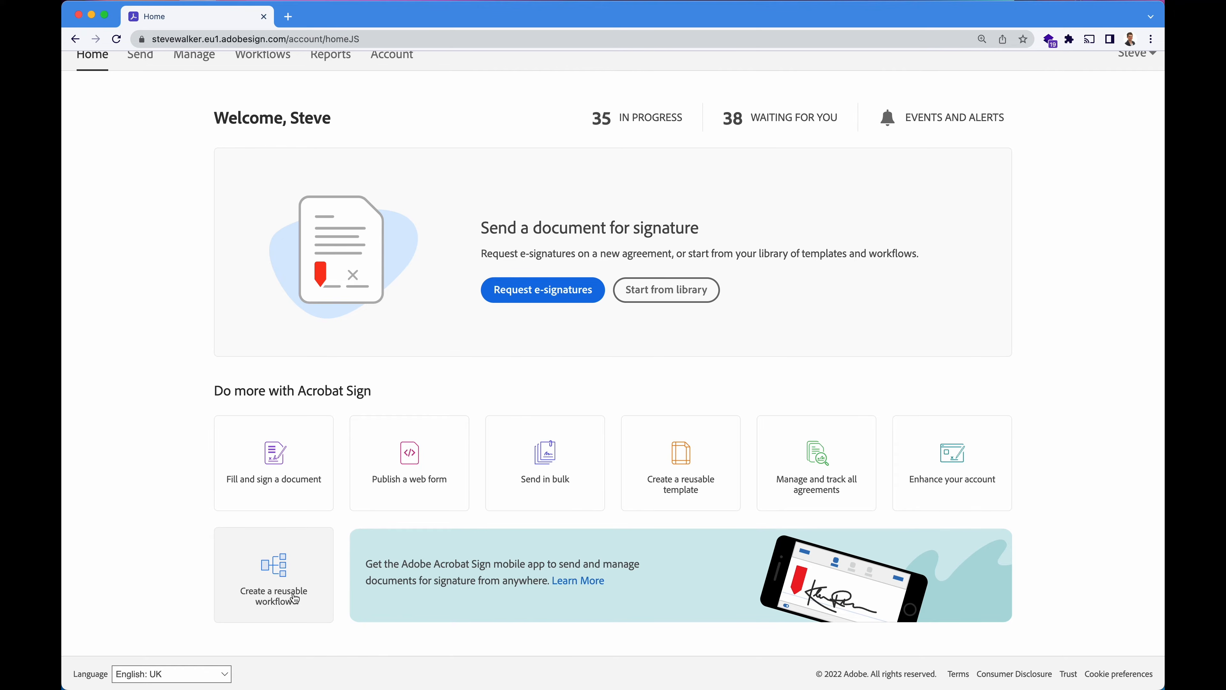
Start a new e-signature request and pick both recipients' email addresses from the suggestions.
{"action": "scroll", "coordinate": [297, 555], "scroll_direction": "up", "scroll_amount": 3}
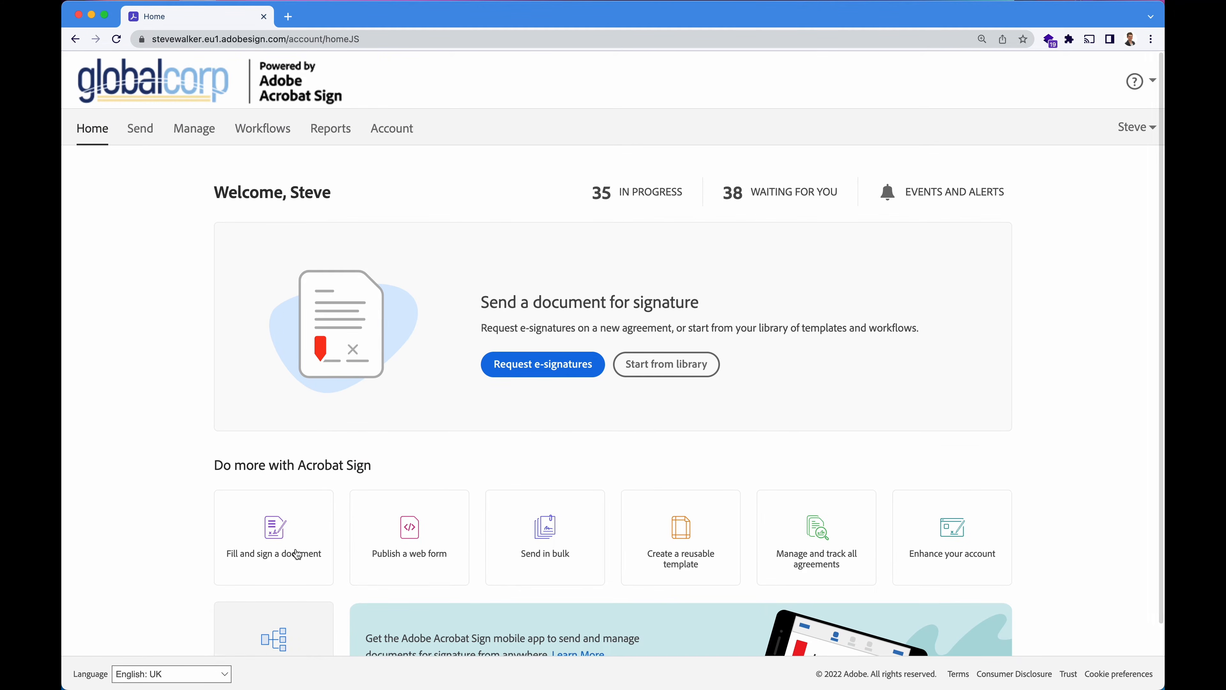
{"action": "left_click", "coordinate": [532, 366]}
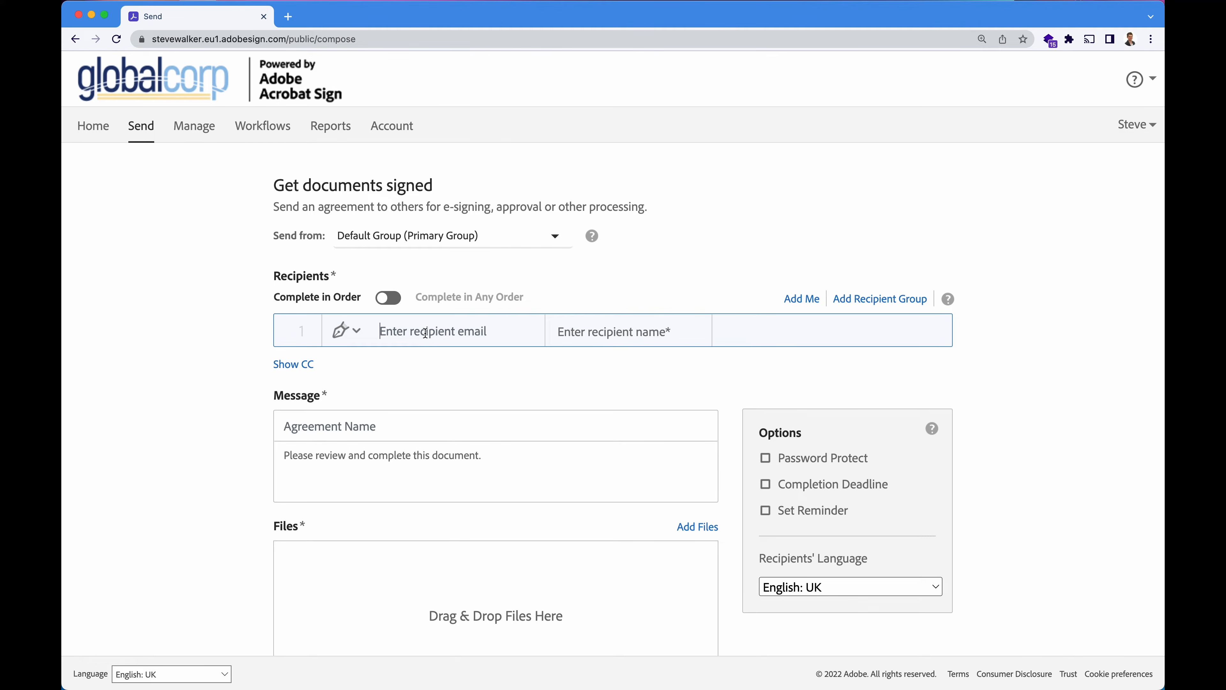
{"action": "left_click", "coordinate": [415, 331]}
{"action": "type", "text": "sw.ad"}
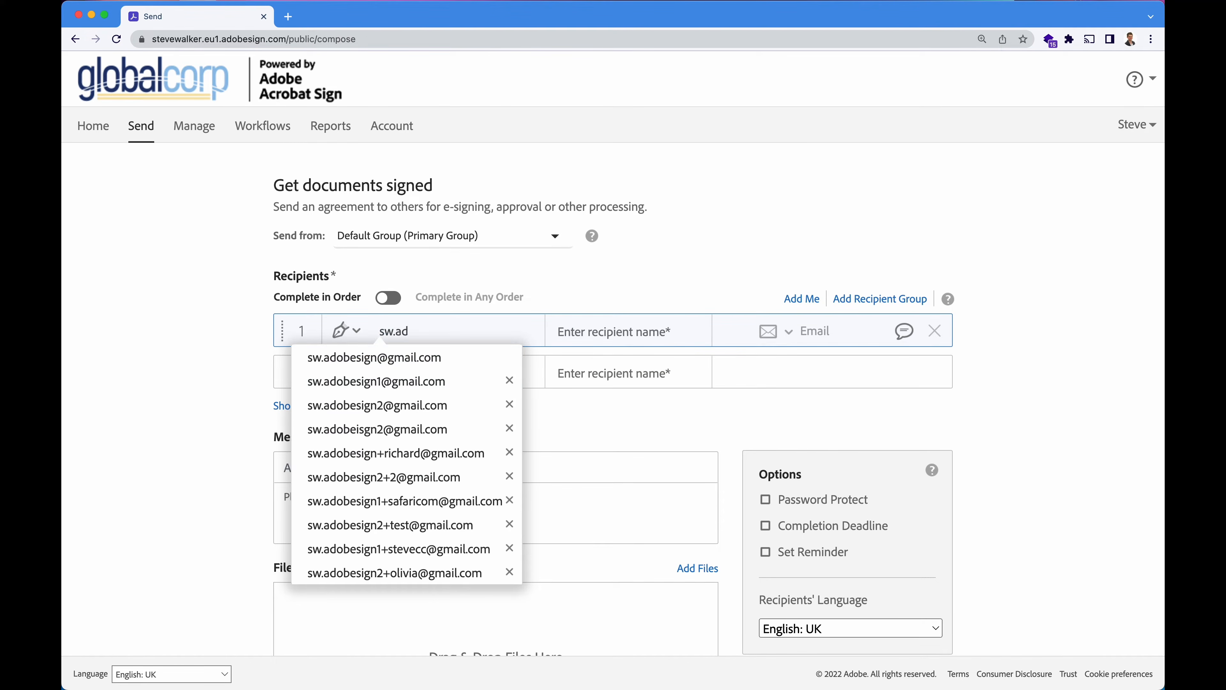
{"action": "left_click", "coordinate": [415, 381]}
{"action": "type", "text": "sw"}
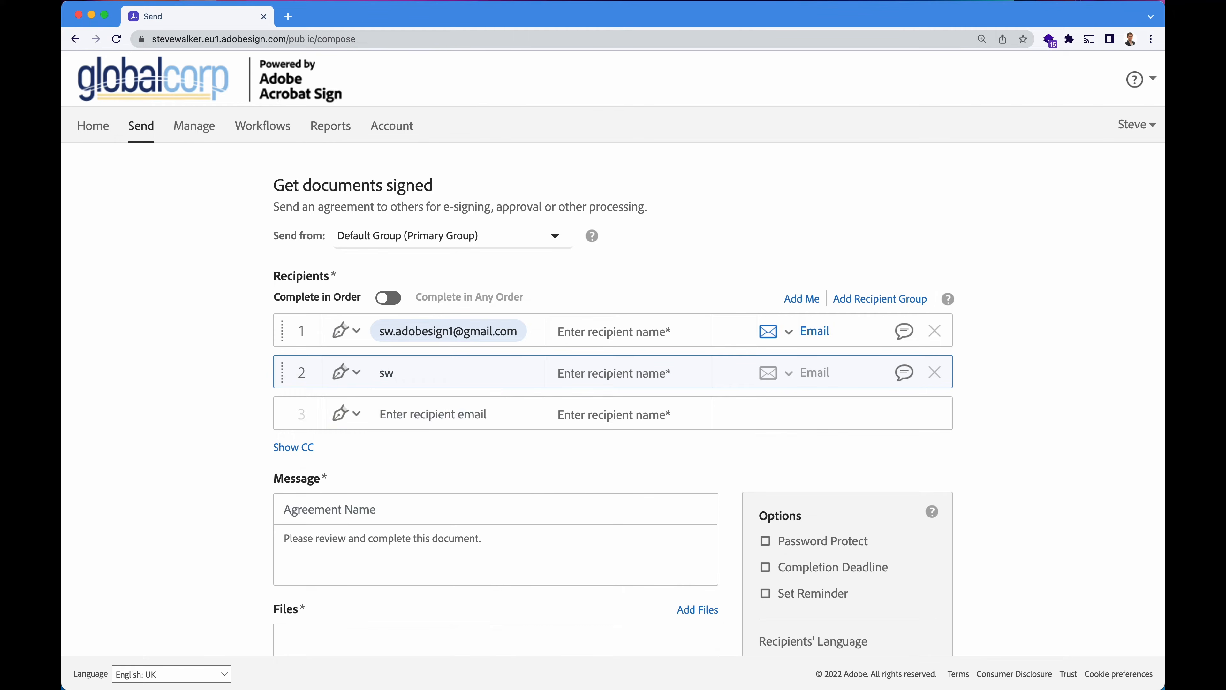
{"action": "left_click", "coordinate": [414, 442]}
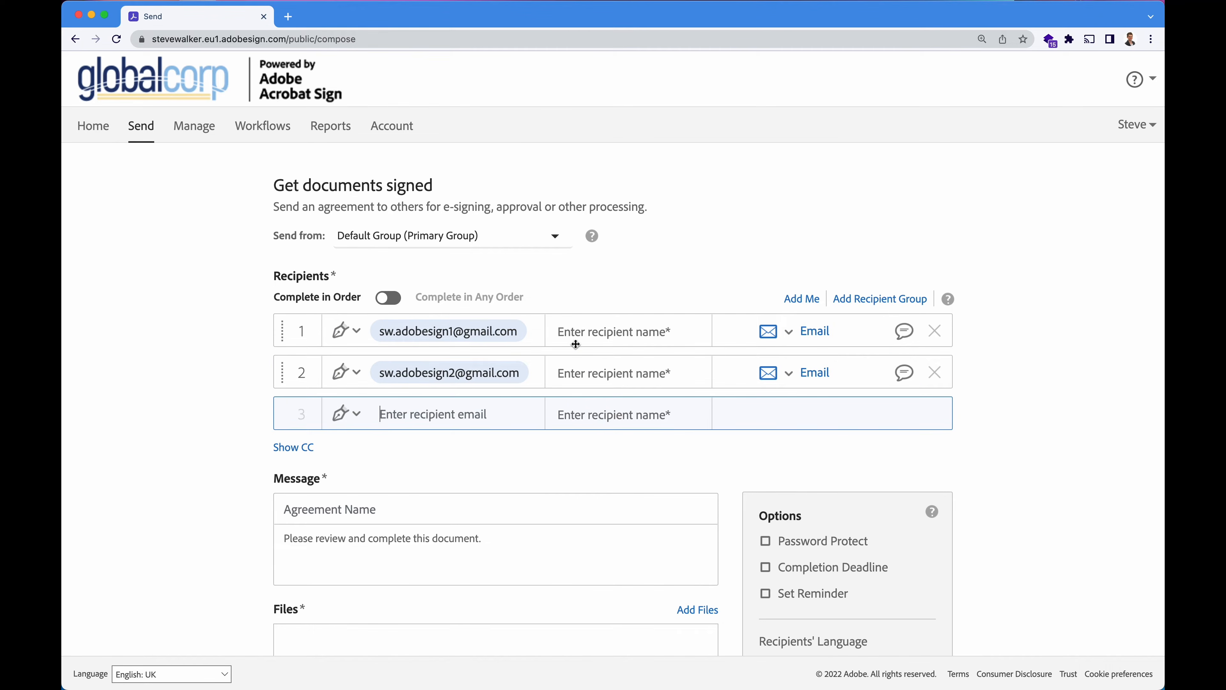
Enter each recipient's full name, capitalising the second recipient's surname.
{"action": "left_click", "coordinate": [594, 335]}
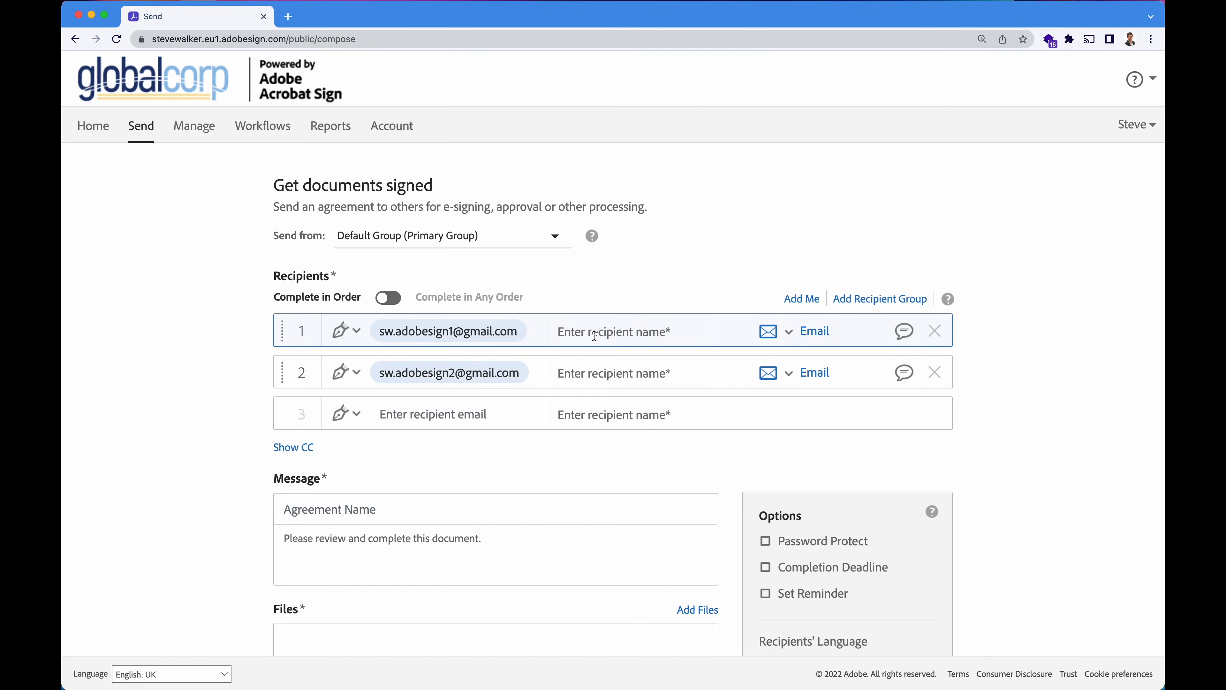
{"action": "left_click", "coordinate": [610, 369]}
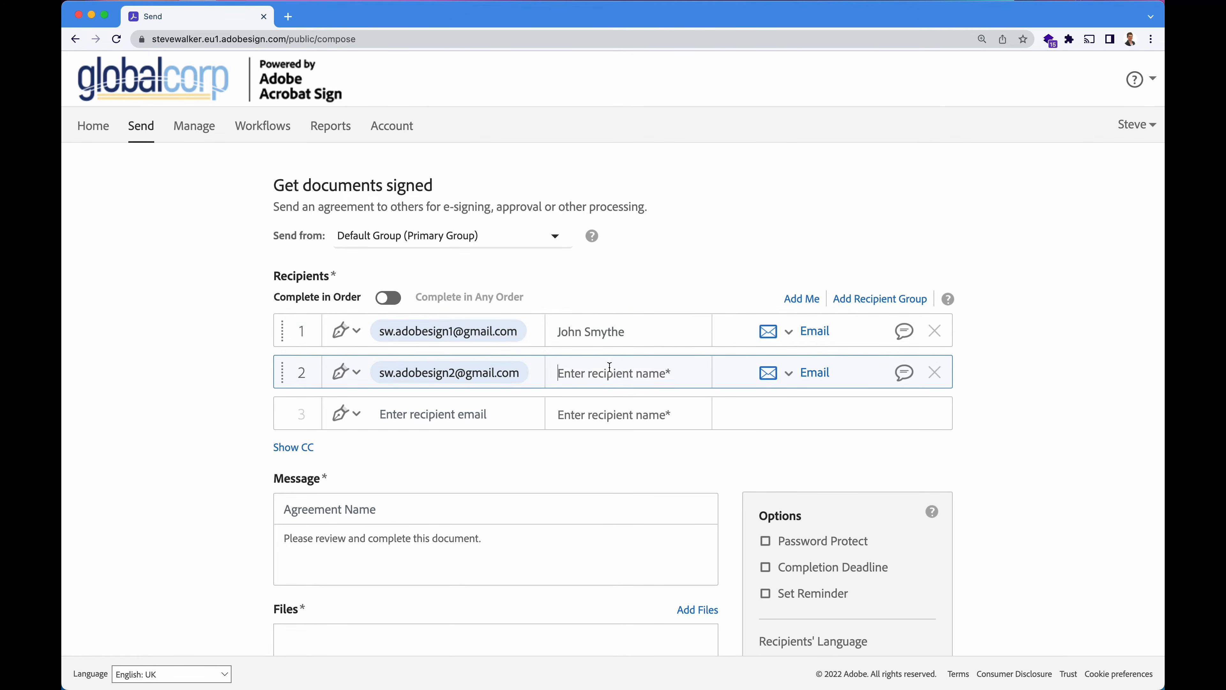
{"action": "left_click", "coordinate": [588, 373]}
{"action": "key", "text": "BackSpace"}
{"action": "type", "text": "T"}
{"action": "left_click", "coordinate": [768, 379]}
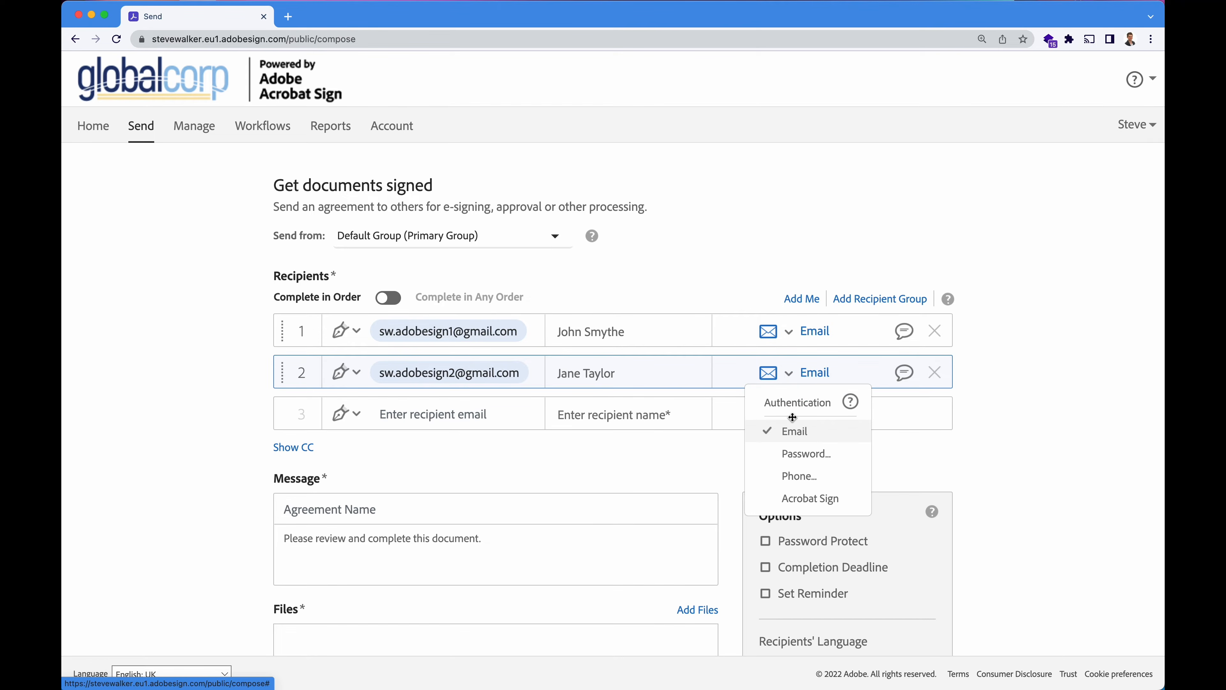
Insert +id before the @ in the second recipient's email, keeping Email authentication.
{"action": "left_click", "coordinate": [457, 373]}
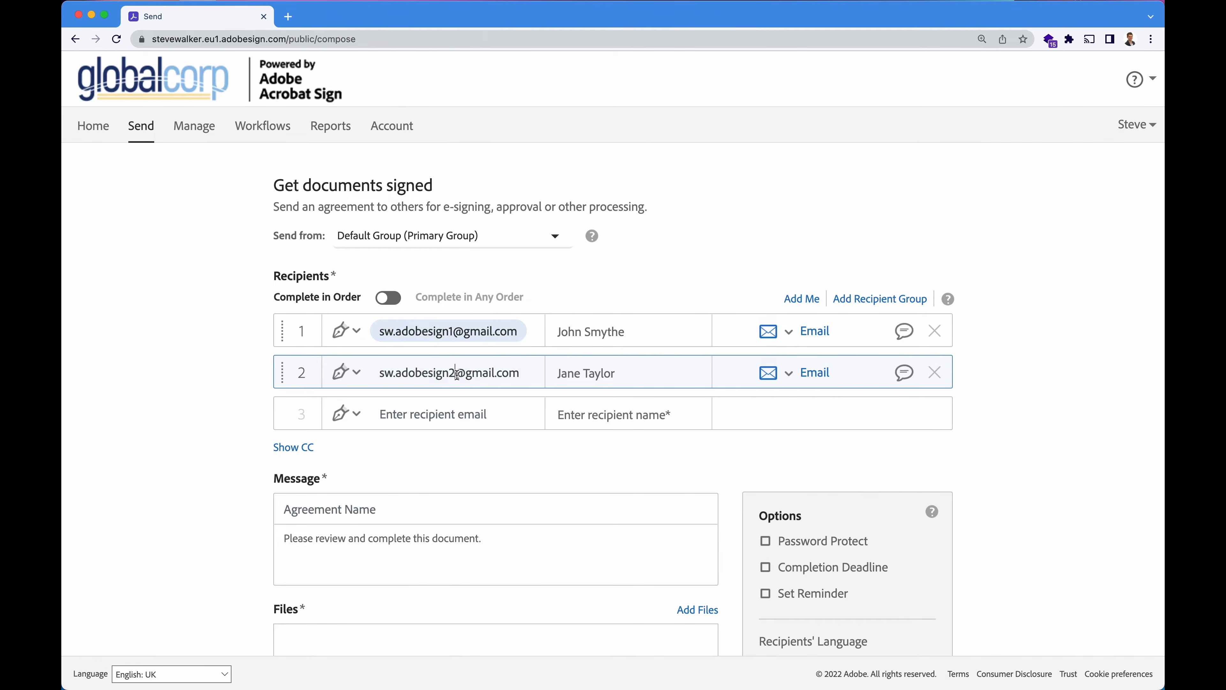
{"action": "type", "text": "+id"}
{"action": "key", "text": "Return"}
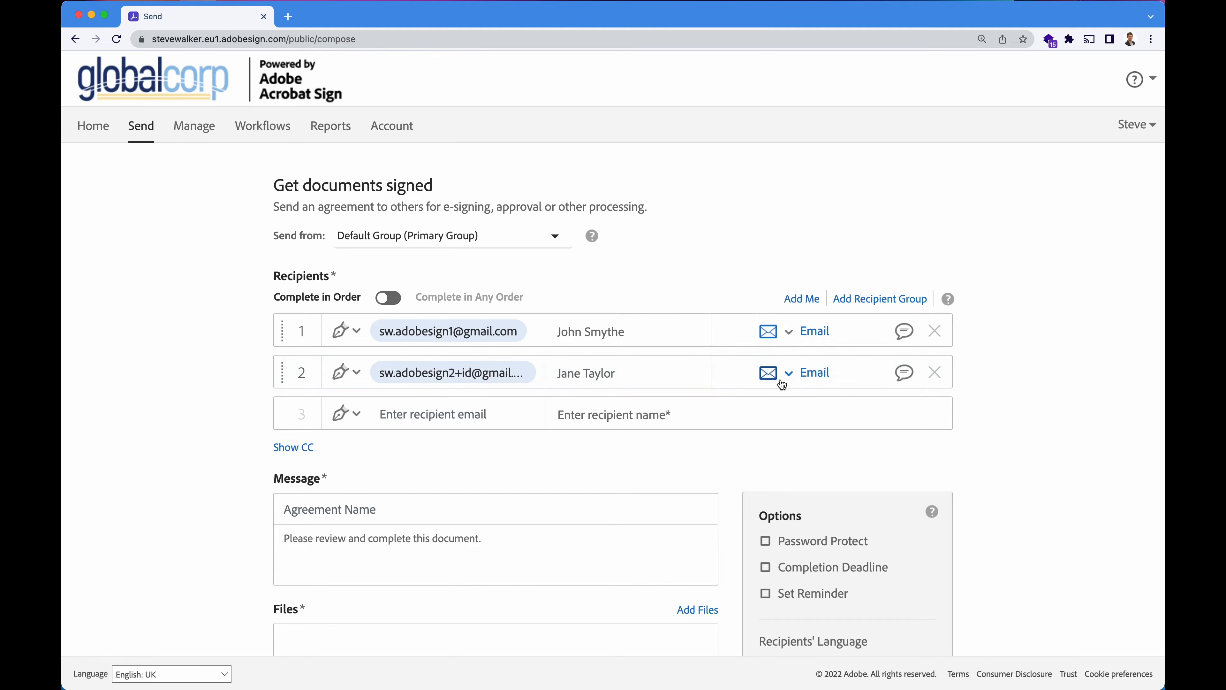
{"action": "left_click", "coordinate": [783, 380]}
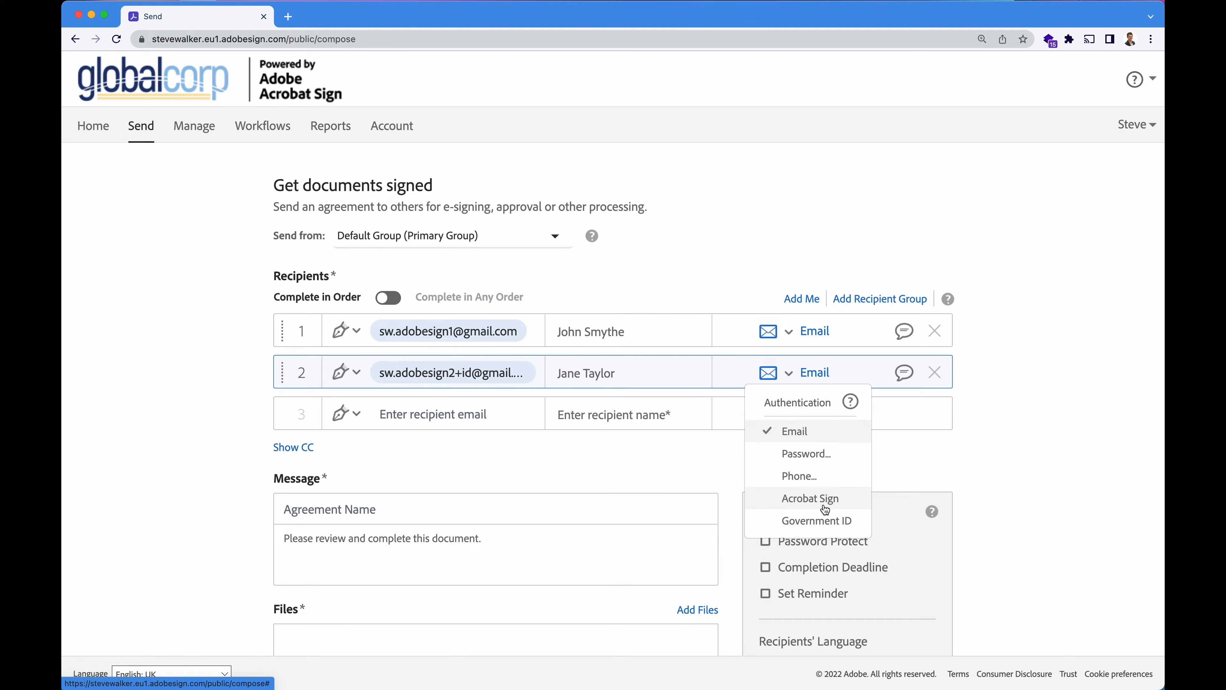
{"action": "left_click", "coordinate": [738, 276]}
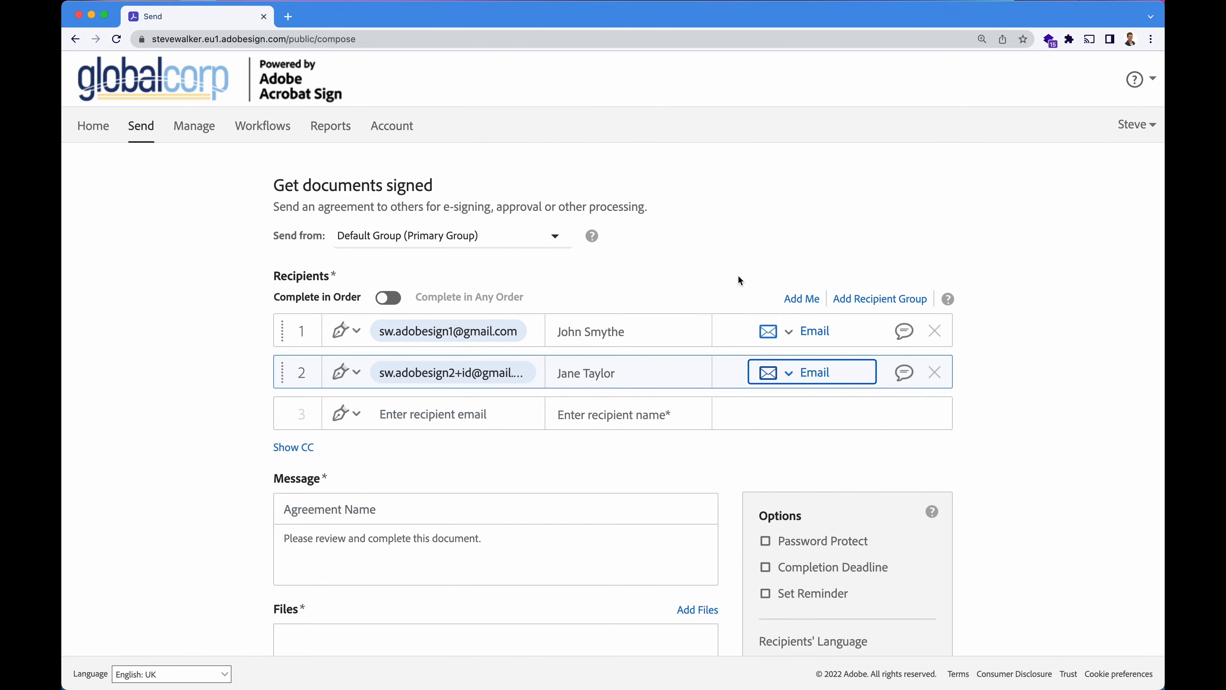
{"action": "left_click", "coordinate": [739, 277]}
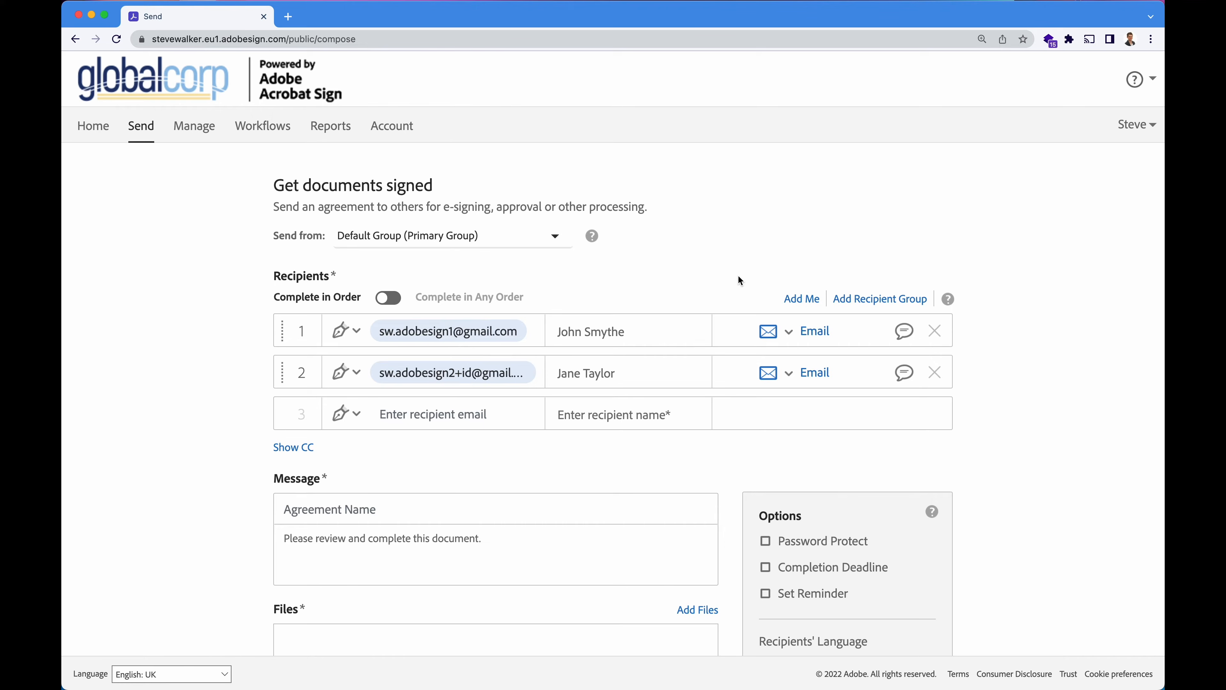
Save the private message 'Please approve' for the second recipient.
{"action": "left_click", "coordinate": [904, 372]}
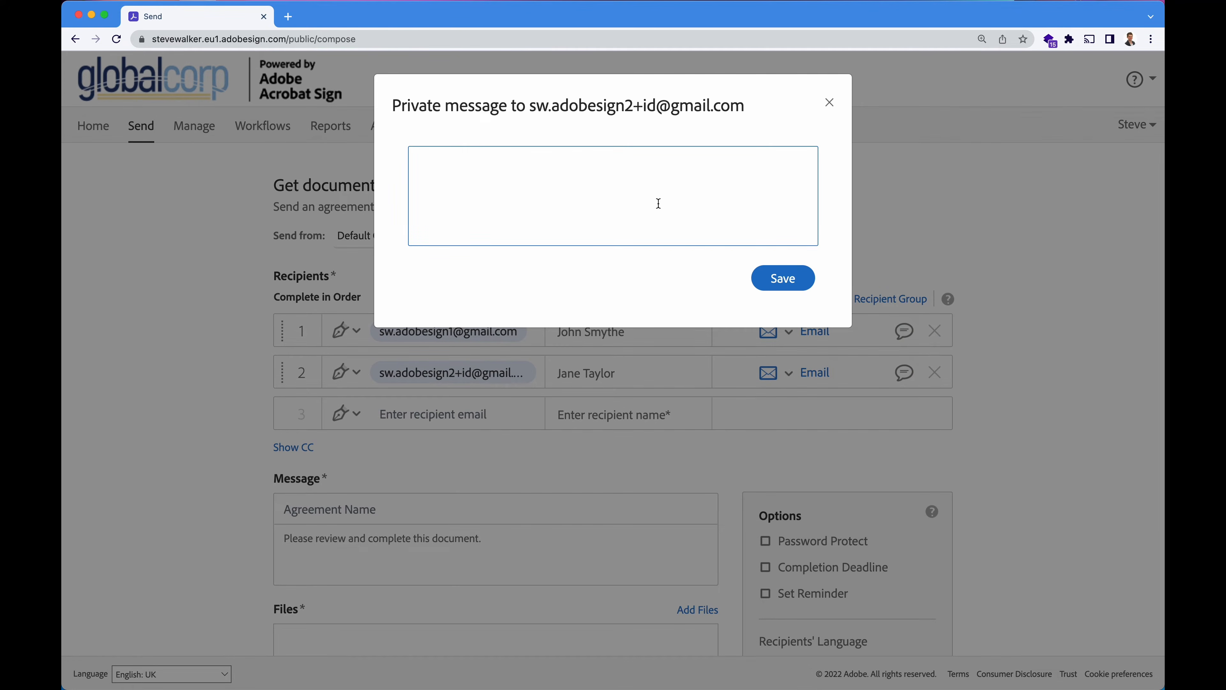
{"action": "type", "text": "Please approve."}
{"action": "left_click", "coordinate": [780, 280]}
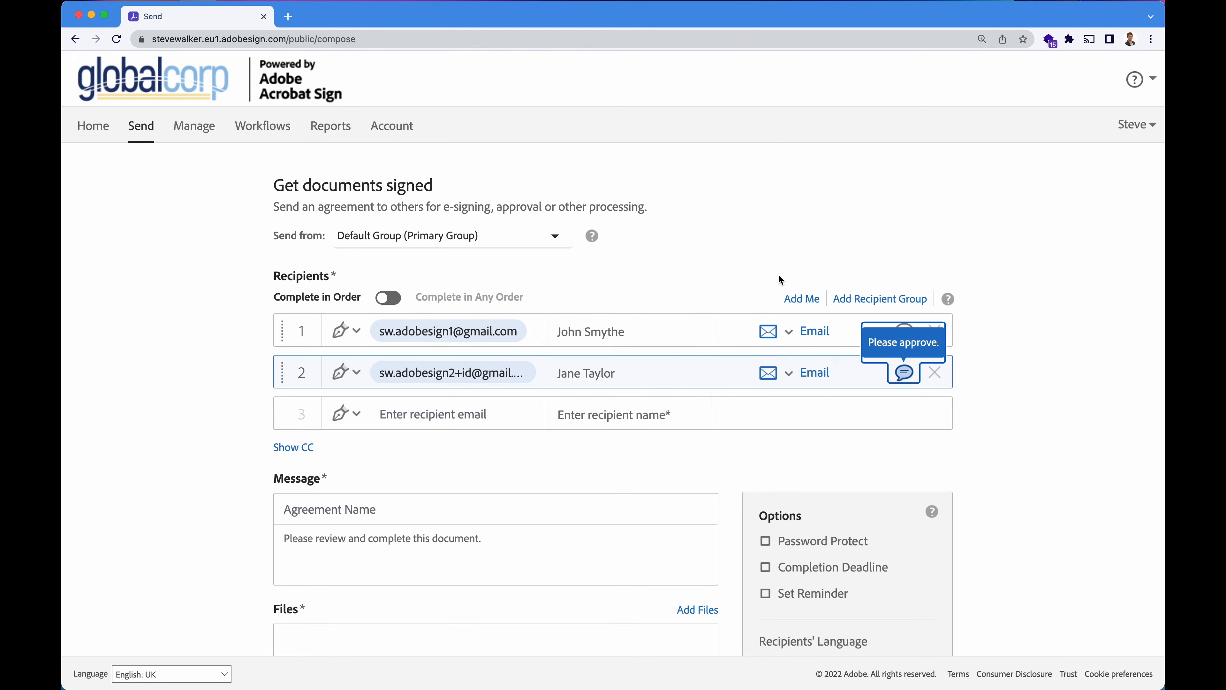
{"action": "left_click", "coordinate": [348, 377]}
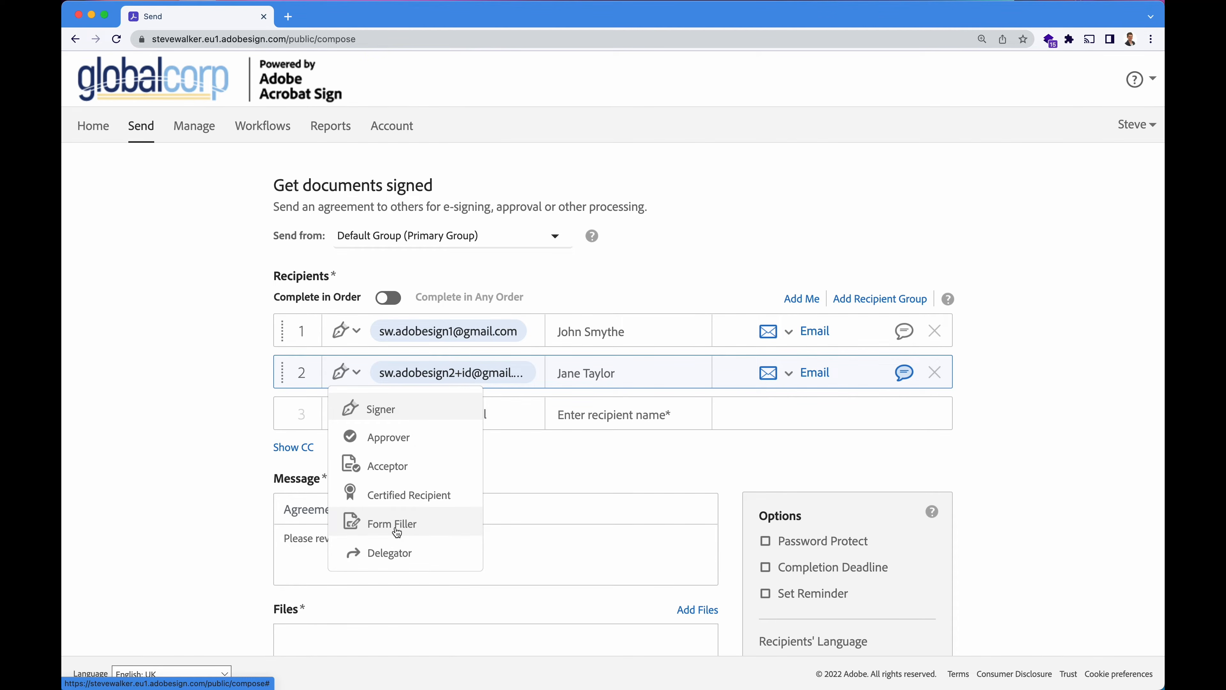
Make the second recipient an Approver with order number 2, after the signer.
{"action": "left_click", "coordinate": [399, 436]}
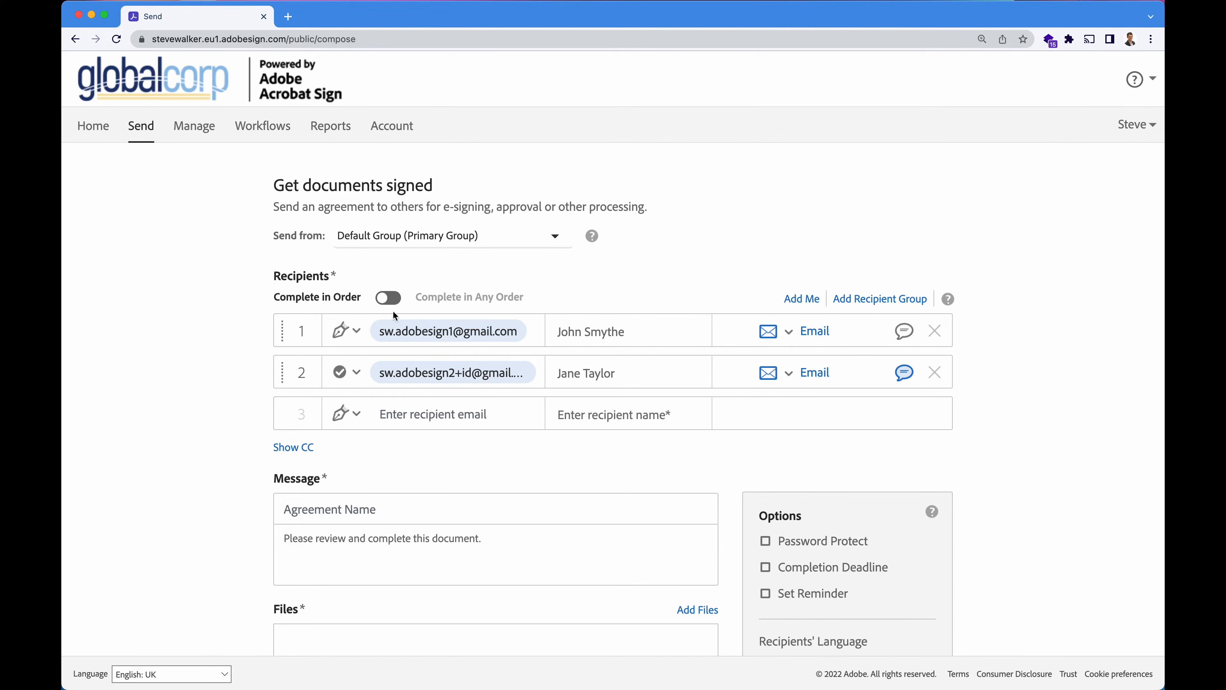
{"action": "left_click", "coordinate": [389, 298]}
{"action": "left_click", "coordinate": [390, 300]}
{"action": "left_click_drag", "start_coordinate": [280, 370], "coordinate": [287, 329]}
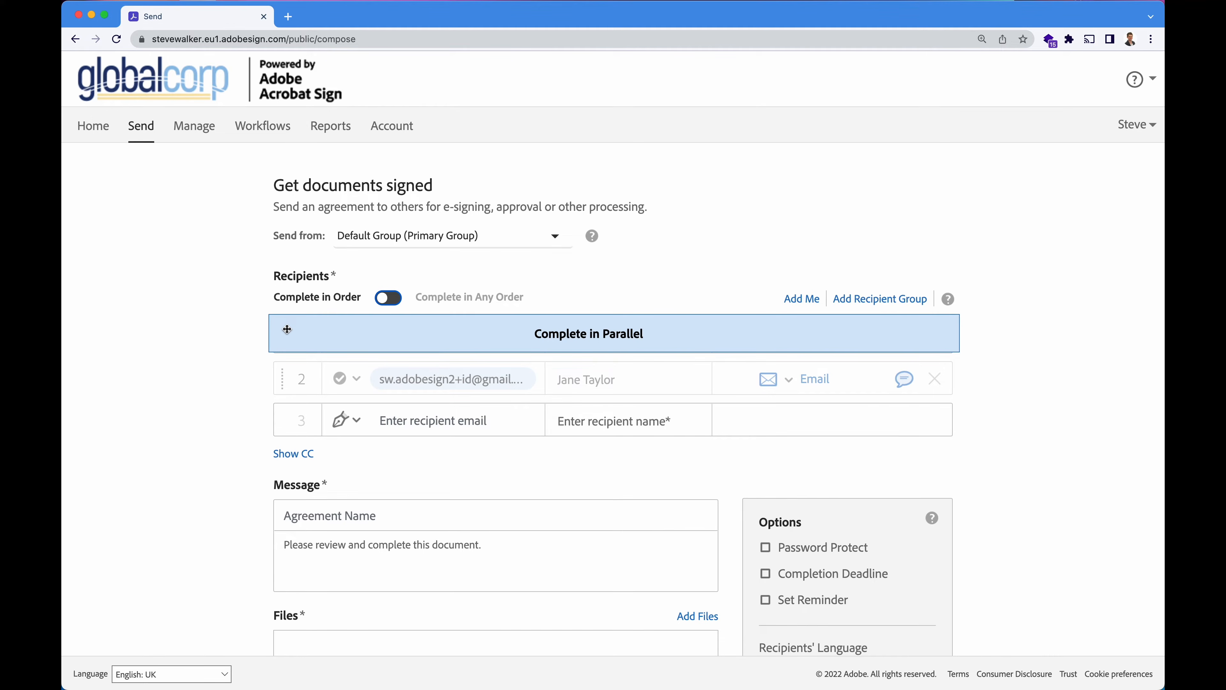
{"action": "left_click_drag", "start_coordinate": [287, 329], "coordinate": [287, 331]}
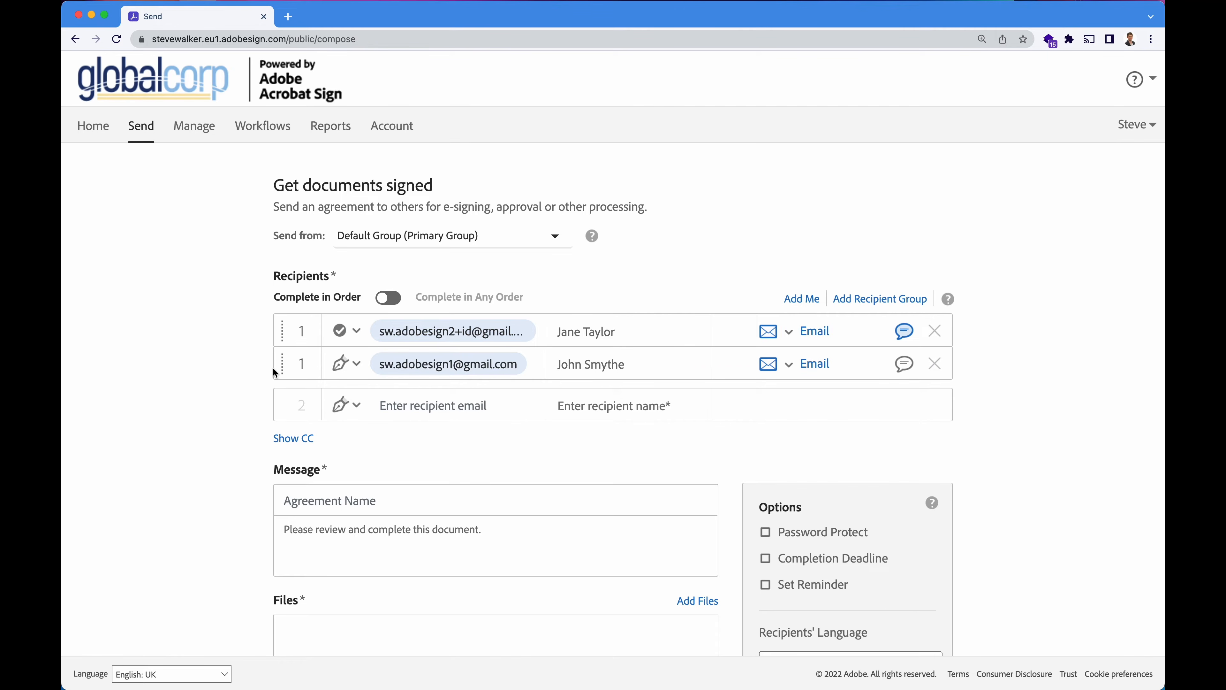
{"action": "left_click", "coordinate": [311, 331]}
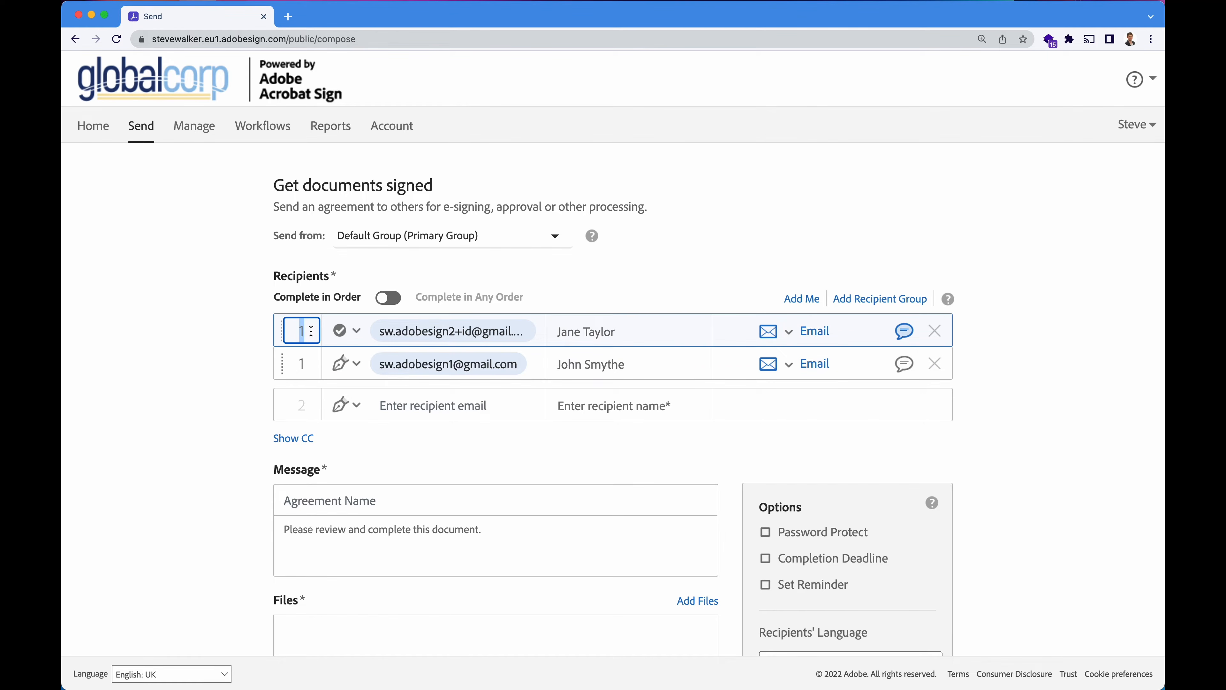
{"action": "key", "text": "BackSpace"}
{"action": "type", "text": "2"}
{"action": "key", "text": "Tab"}
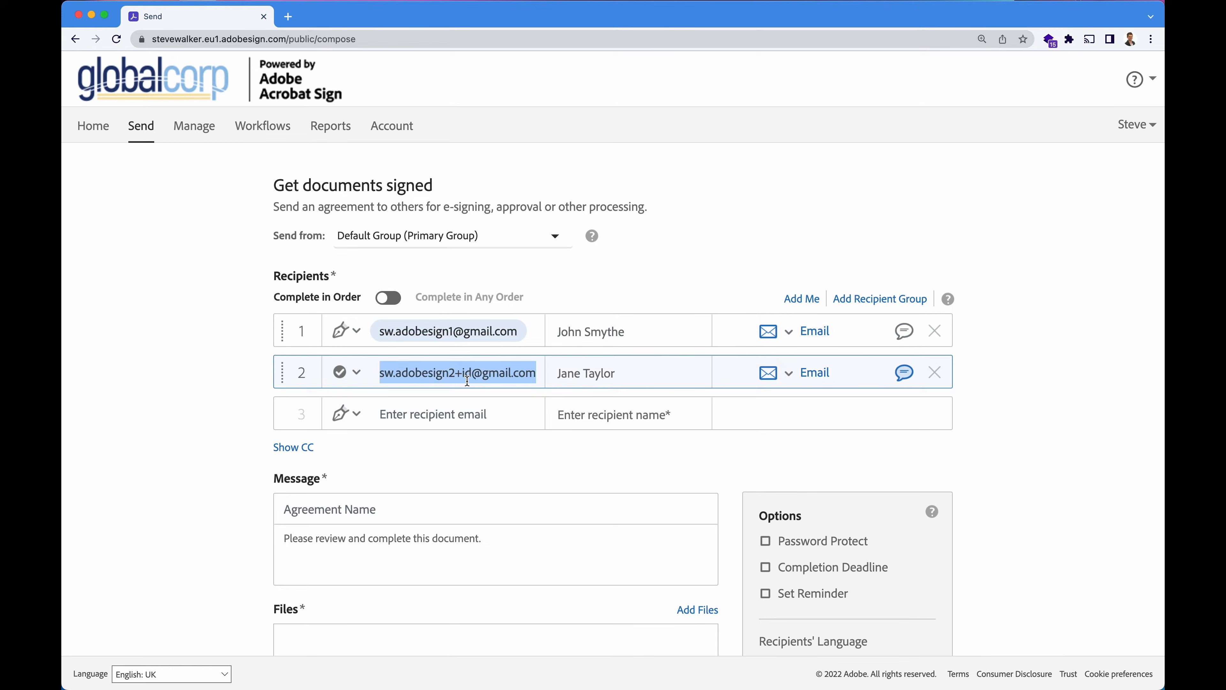
Remove the +id tag from the approver's email address.
{"action": "left_click", "coordinate": [464, 372]}
{"action": "key", "text": "BackSpace"}
{"action": "key", "text": "BackSpace"}
{"action": "key", "text": "BackSpace"}
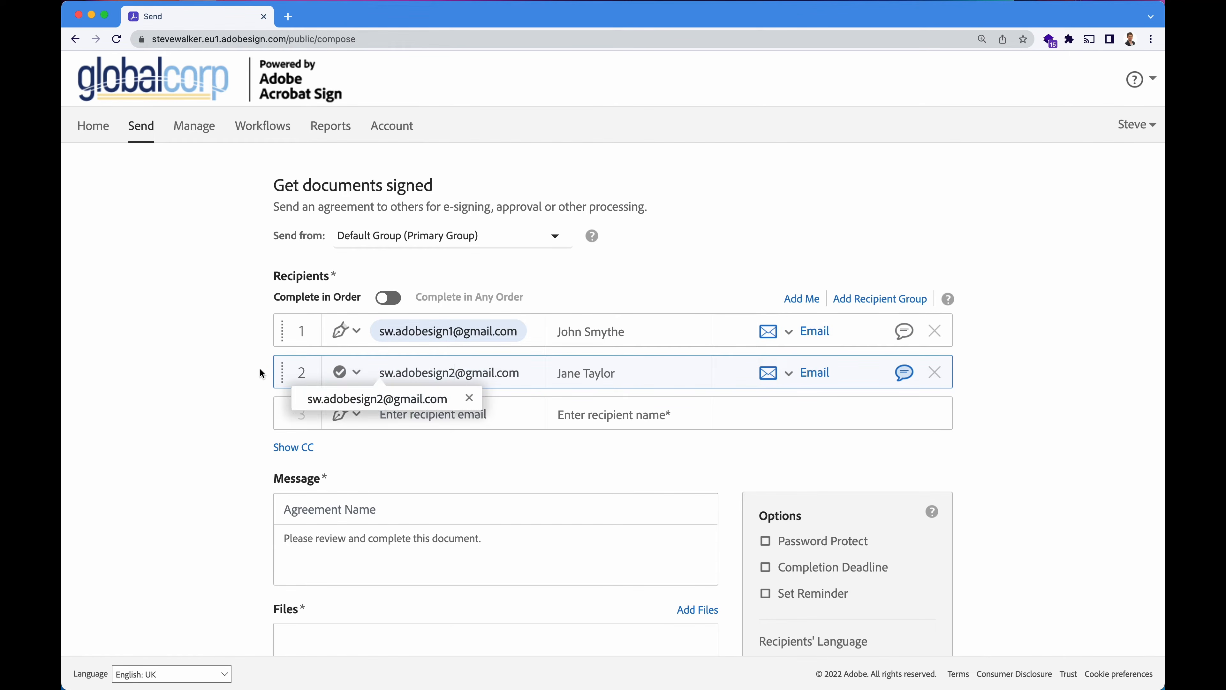
{"action": "left_click", "coordinate": [177, 375]}
Bring up the Select Files dialog via Add Files below the recipients.
{"action": "scroll", "coordinate": [182, 464], "scroll_direction": "down", "scroll_amount": 5}
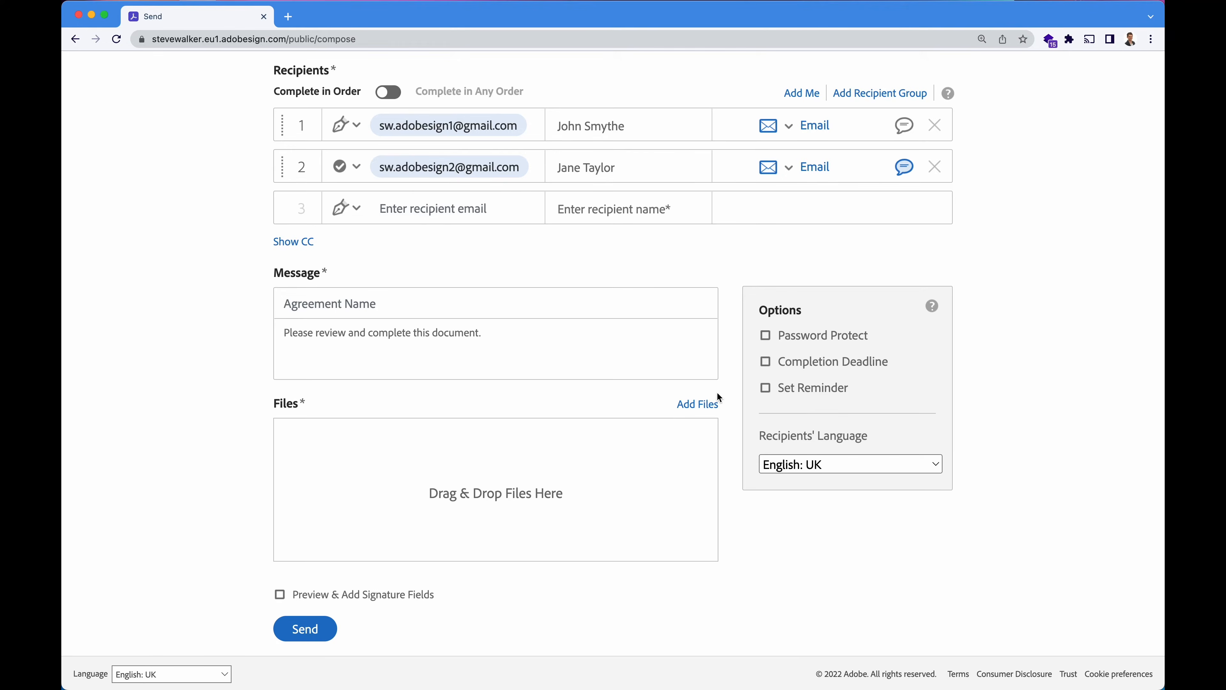
{"action": "left_click", "coordinate": [696, 403]}
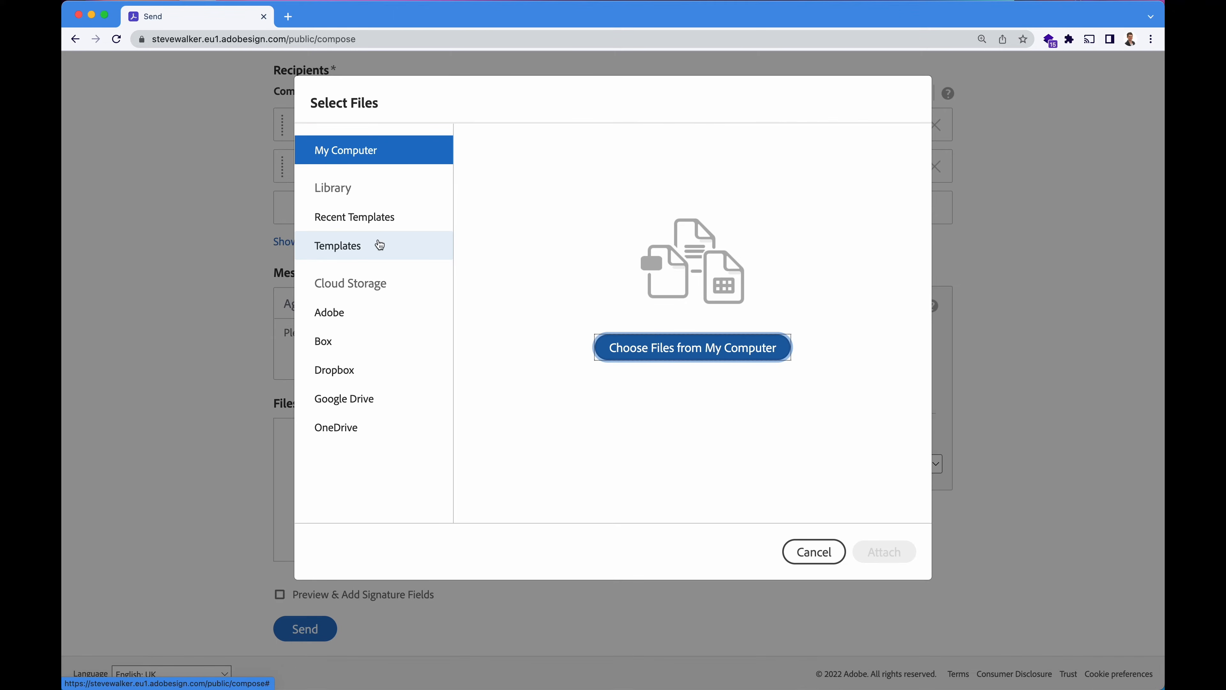
Attach Untagged Cover Sheet 2 Person.docx from My Computer after previewing it.
{"action": "left_click", "coordinate": [656, 351]}
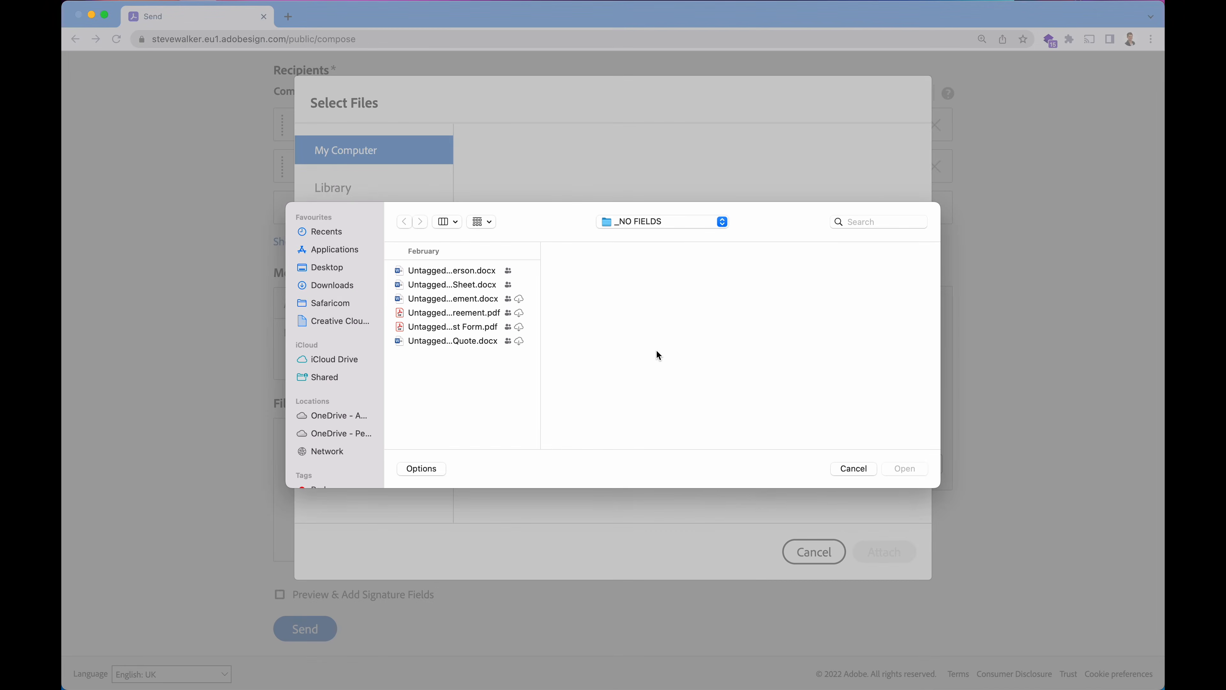
{"action": "left_click", "coordinate": [462, 271]}
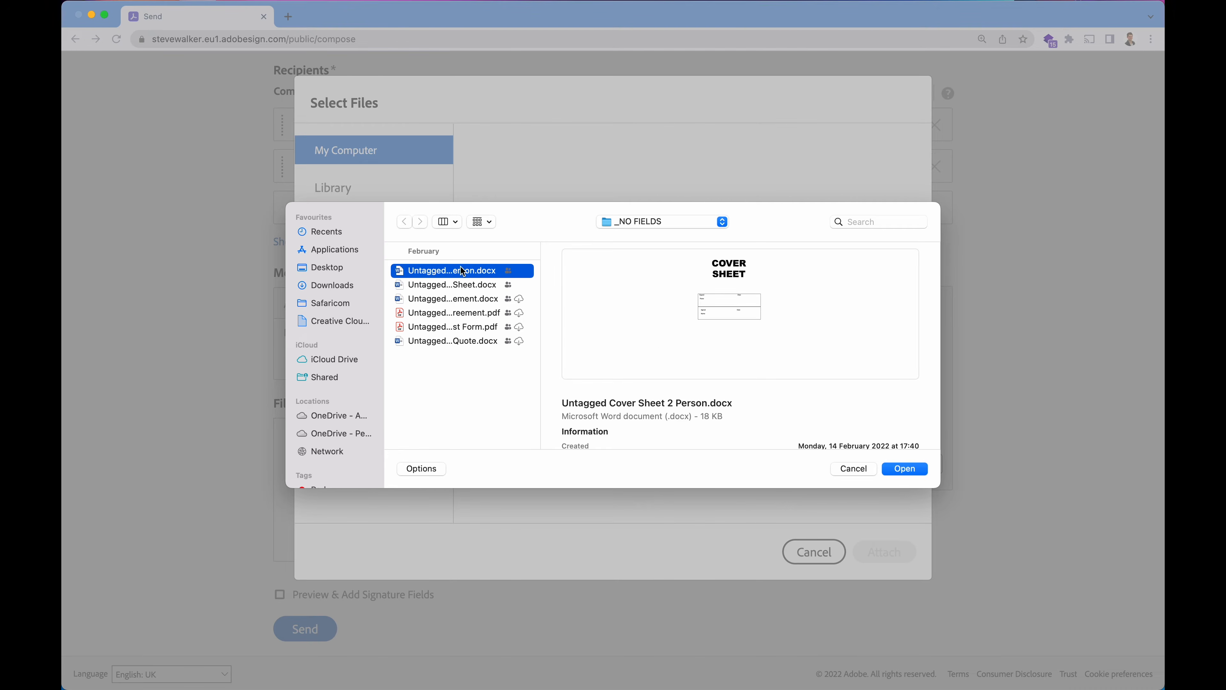
{"action": "key", "text": "space"}
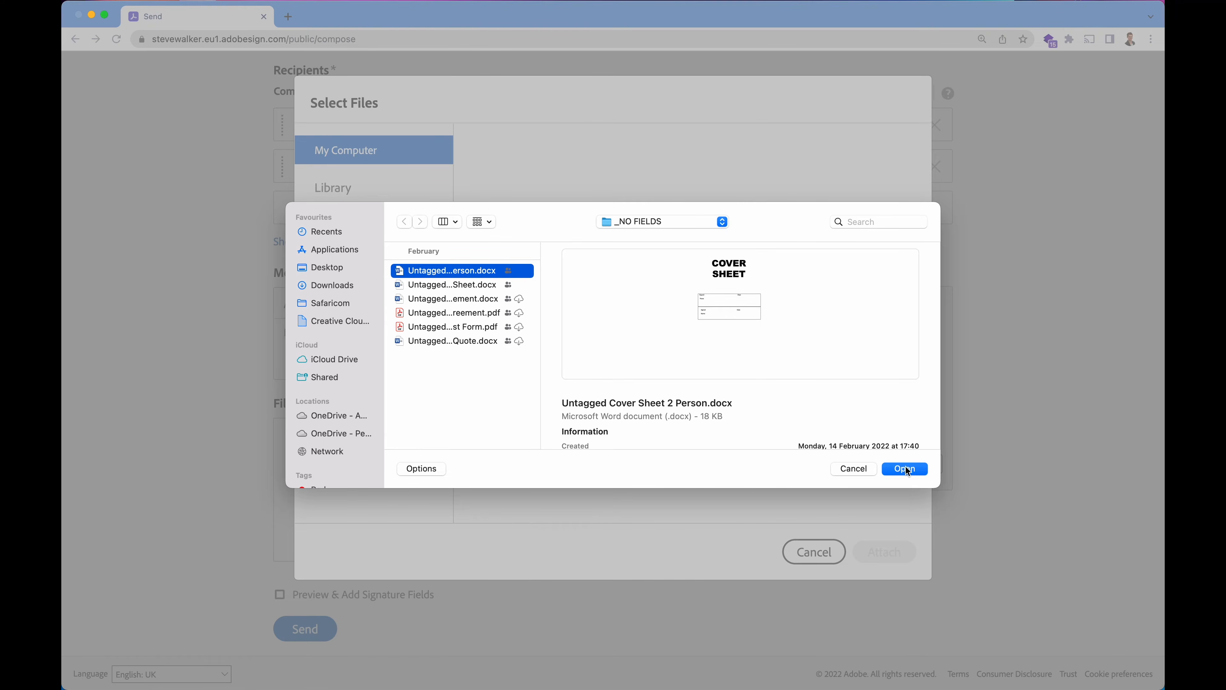
{"action": "left_click", "coordinate": [905, 468]}
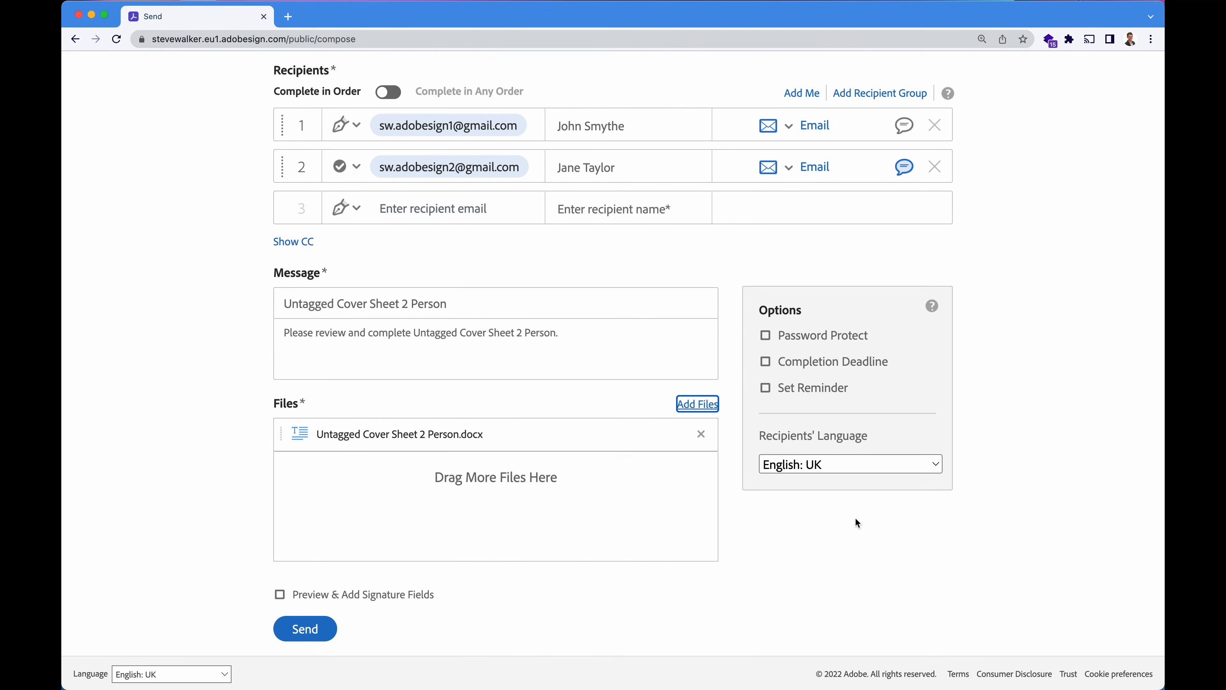
Rename the agreement to 'Cover Sheet'.
{"action": "left_click", "coordinate": [831, 567]}
{"action": "left_click_drag", "start_coordinate": [335, 295], "coordinate": [142, 301]}
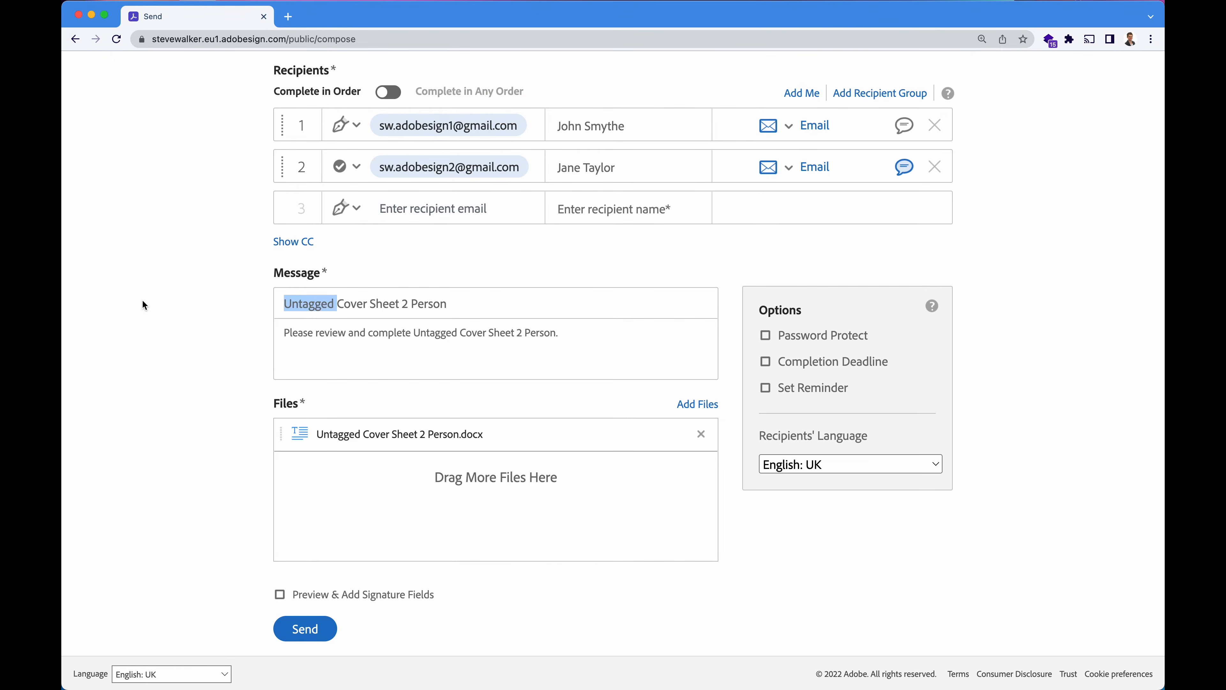
{"action": "key", "text": "BackSpace"}
{"action": "key", "text": "End"}
{"action": "key", "text": "BackSpace"}
{"action": "key", "text": "BackSpace"}
{"action": "key", "text": "BackSpace"}
{"action": "key", "text": "BackSpace"}
{"action": "key", "text": "BackSpace"}
{"action": "key", "text": "BackSpace"}
{"action": "key", "text": "BackSpace"}
{"action": "key", "text": "BackSpace"}
{"action": "key", "text": "BackSpace"}
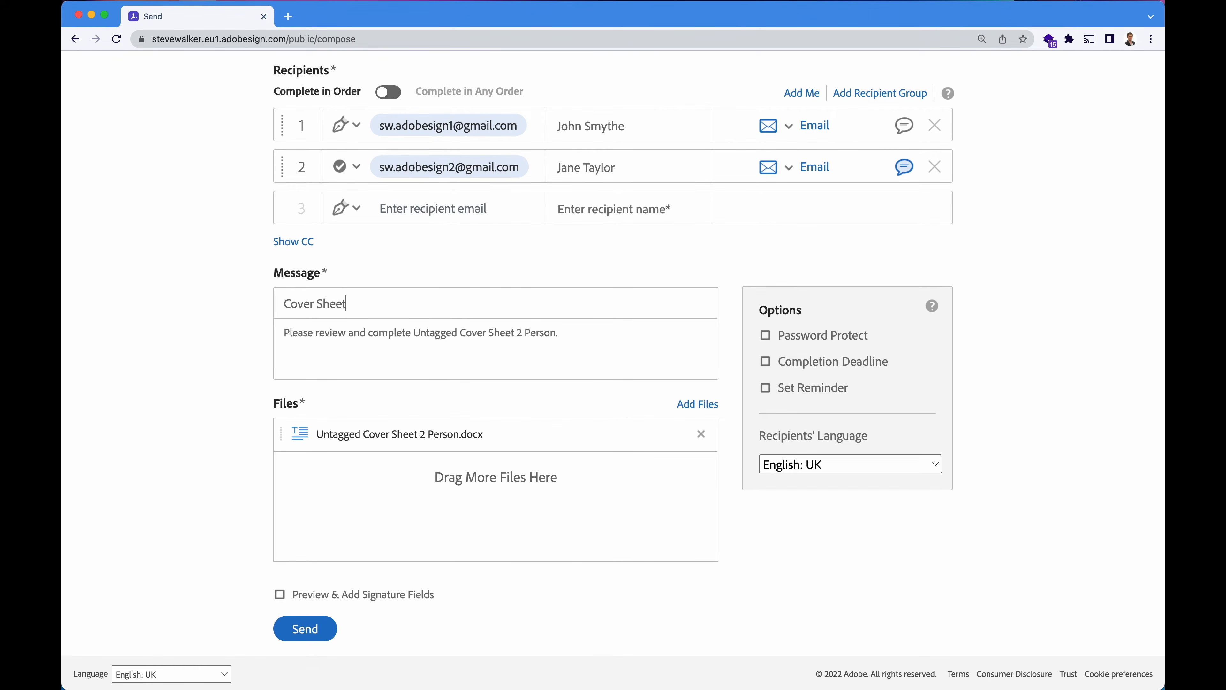
End the message with a 'Kind regards,' sign-off and the sender's name.
{"action": "key", "text": "Return"}
{"action": "key", "text": "Return"}
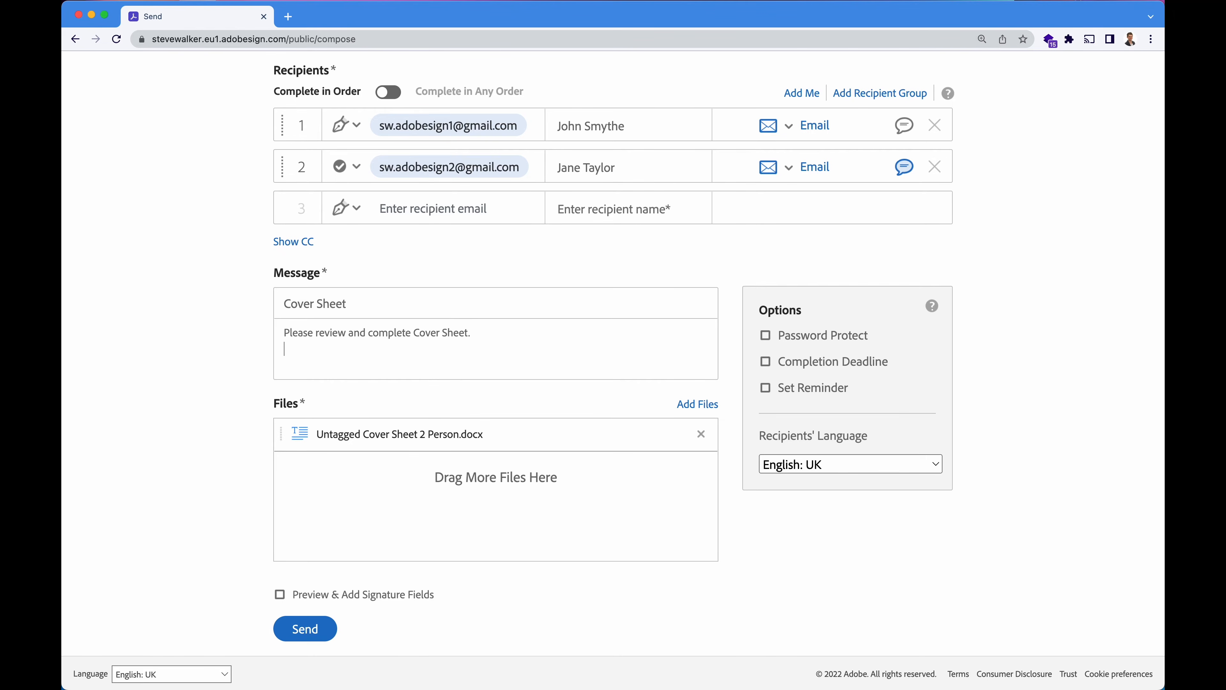
{"action": "type", "text": "Kind regards,"}
{"action": "key", "text": "Return"}
{"action": "type", "text": "Steve"}
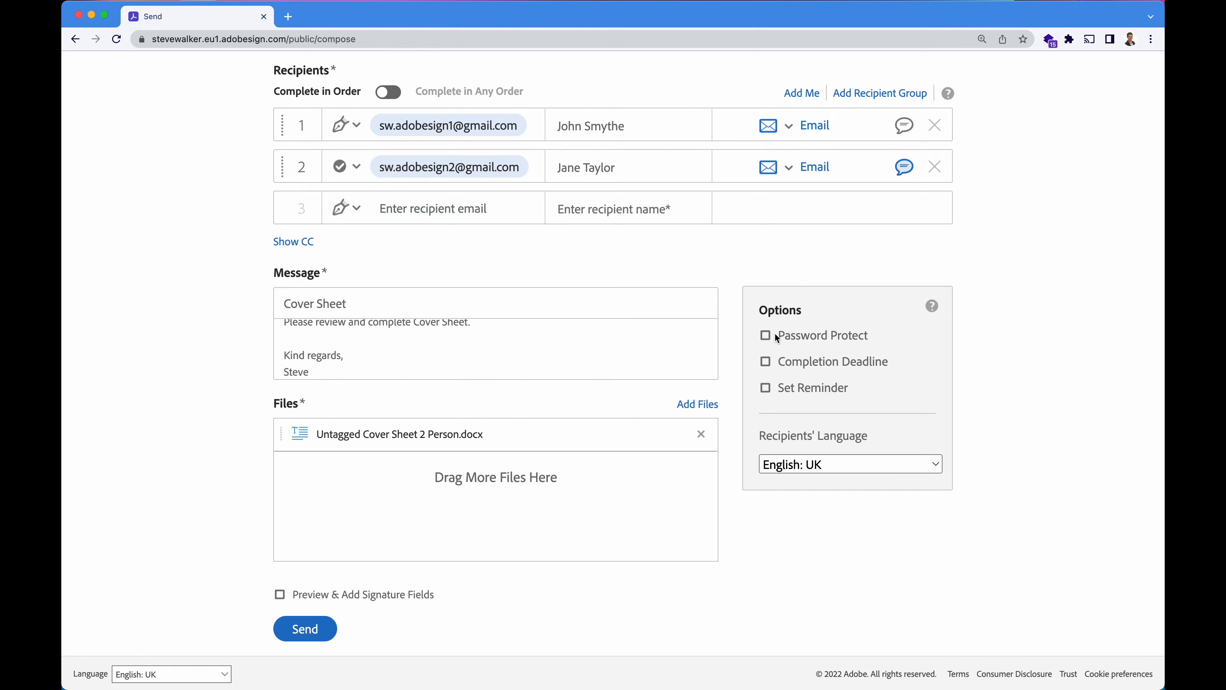
Set a 7-day completion deadline and an Every business day reminder.
{"action": "left_click", "coordinate": [767, 361]}
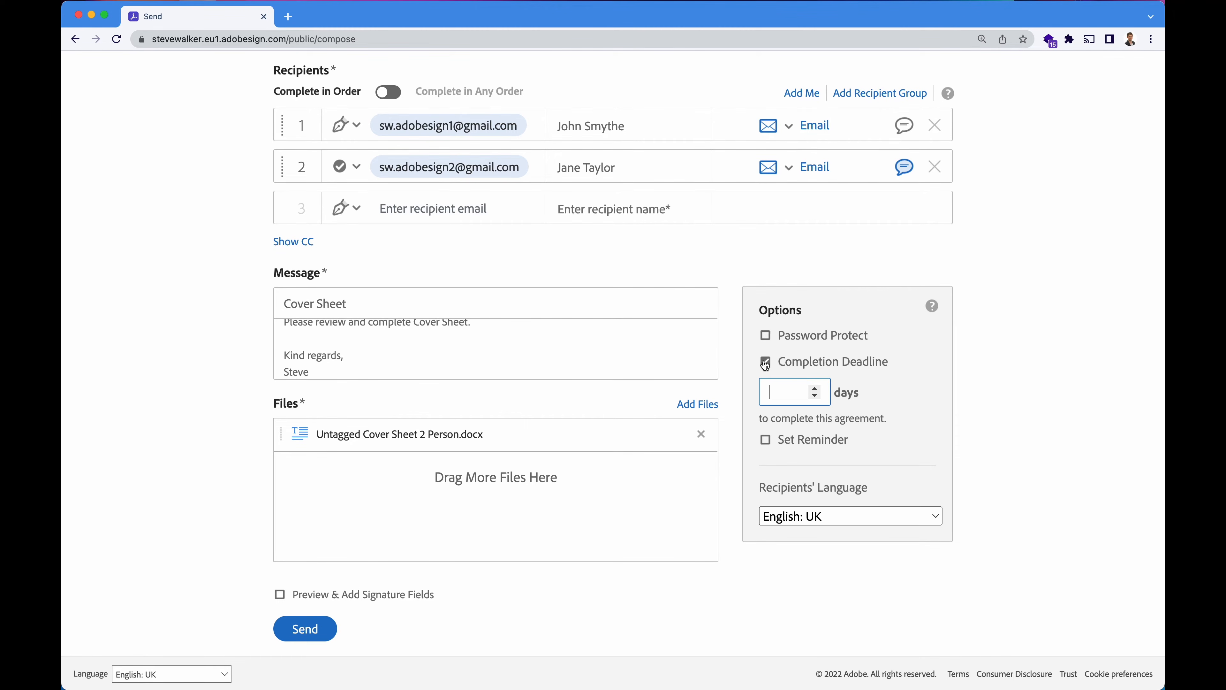
{"action": "type", "text": "7"}
{"action": "left_click", "coordinate": [876, 432]}
{"action": "left_click_drag", "start_coordinate": [855, 435], "coordinate": [935, 437]}
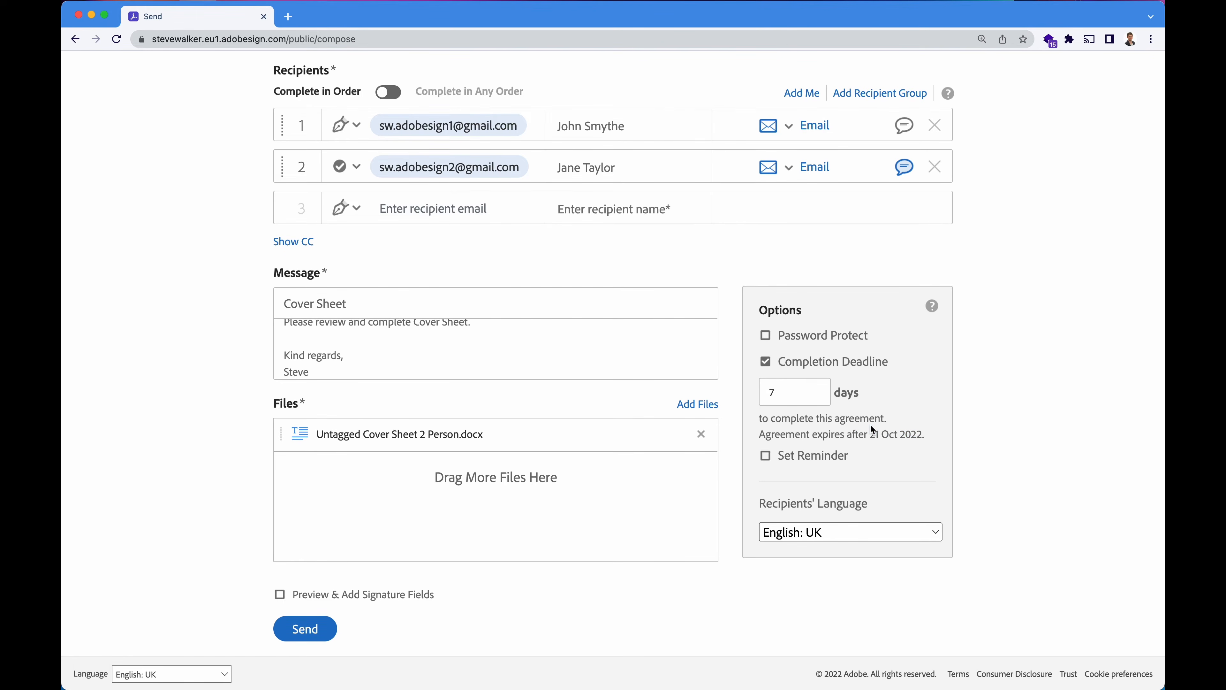
{"action": "left_click", "coordinate": [765, 455]}
{"action": "left_click", "coordinate": [857, 481]}
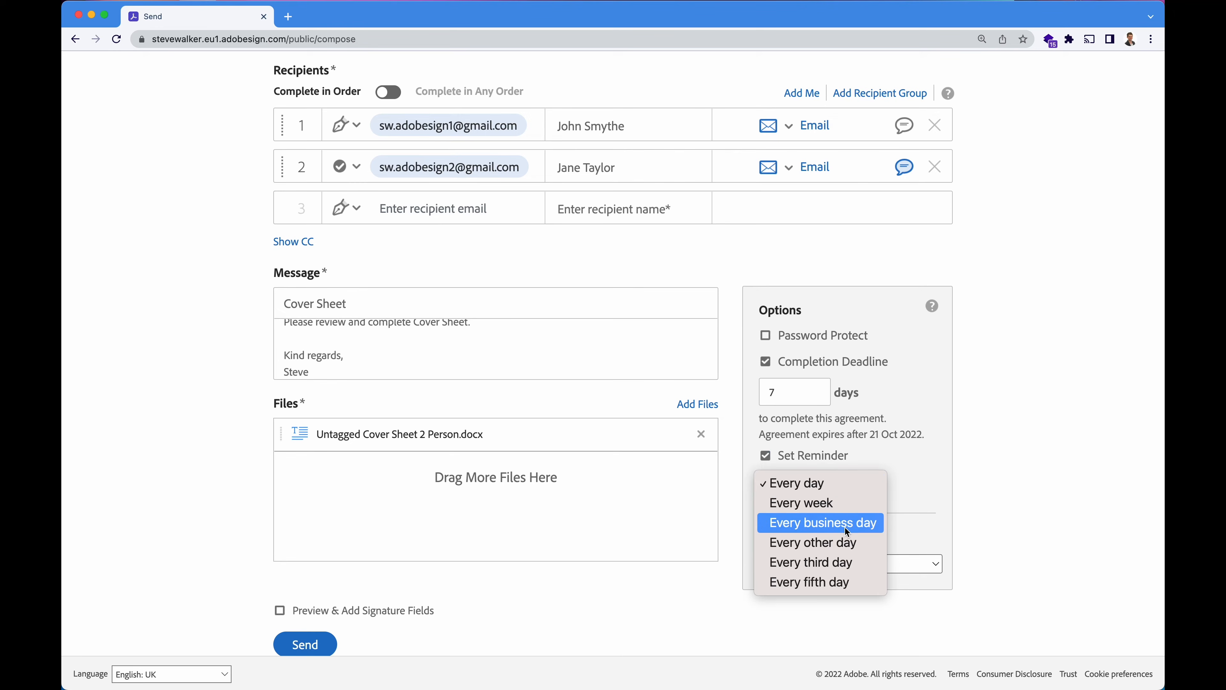
{"action": "left_click", "coordinate": [876, 523]}
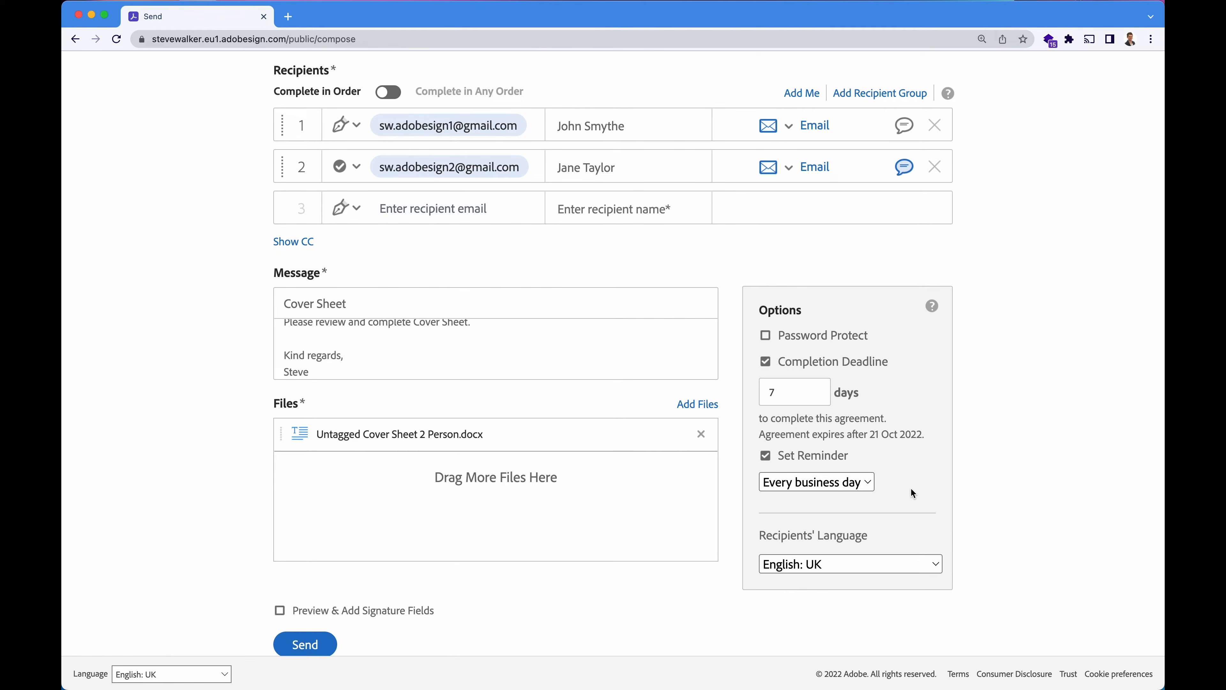
{"action": "scroll", "coordinate": [910, 487], "scroll_direction": "down", "scroll_amount": 2}
Enable Preview & Add Signature Fields and continue to the authoring page.
{"action": "left_click_drag", "start_coordinate": [440, 541], "coordinate": [365, 546]}
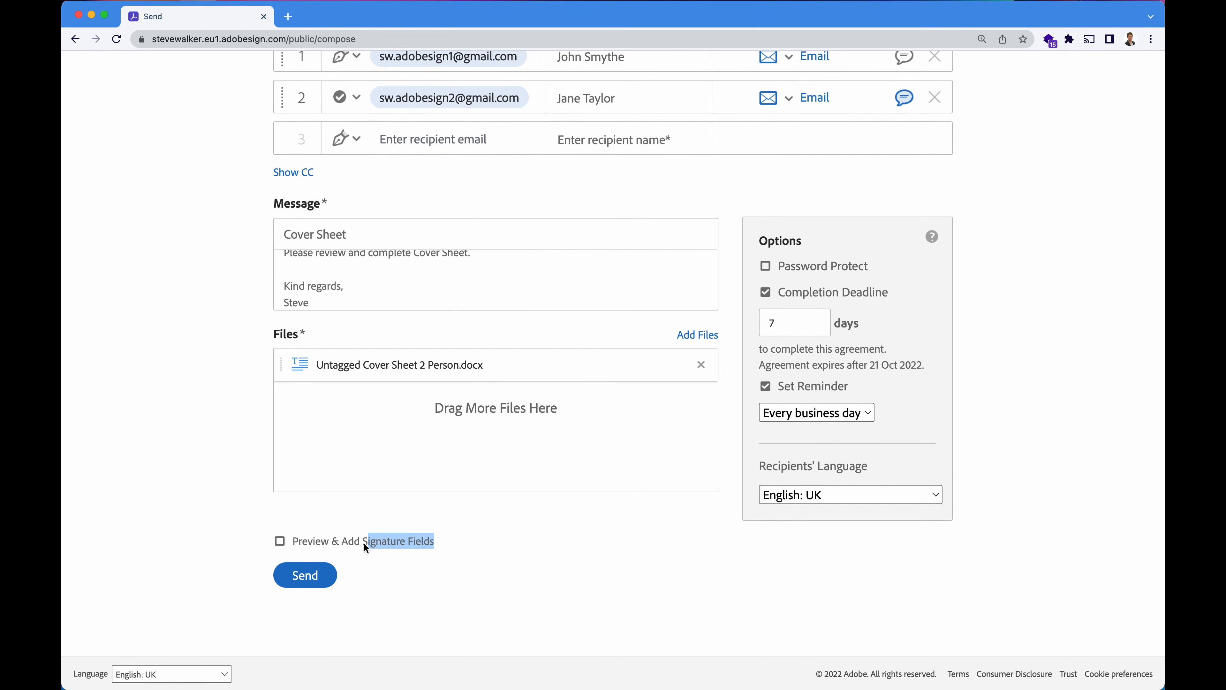
{"action": "left_click", "coordinate": [385, 583]}
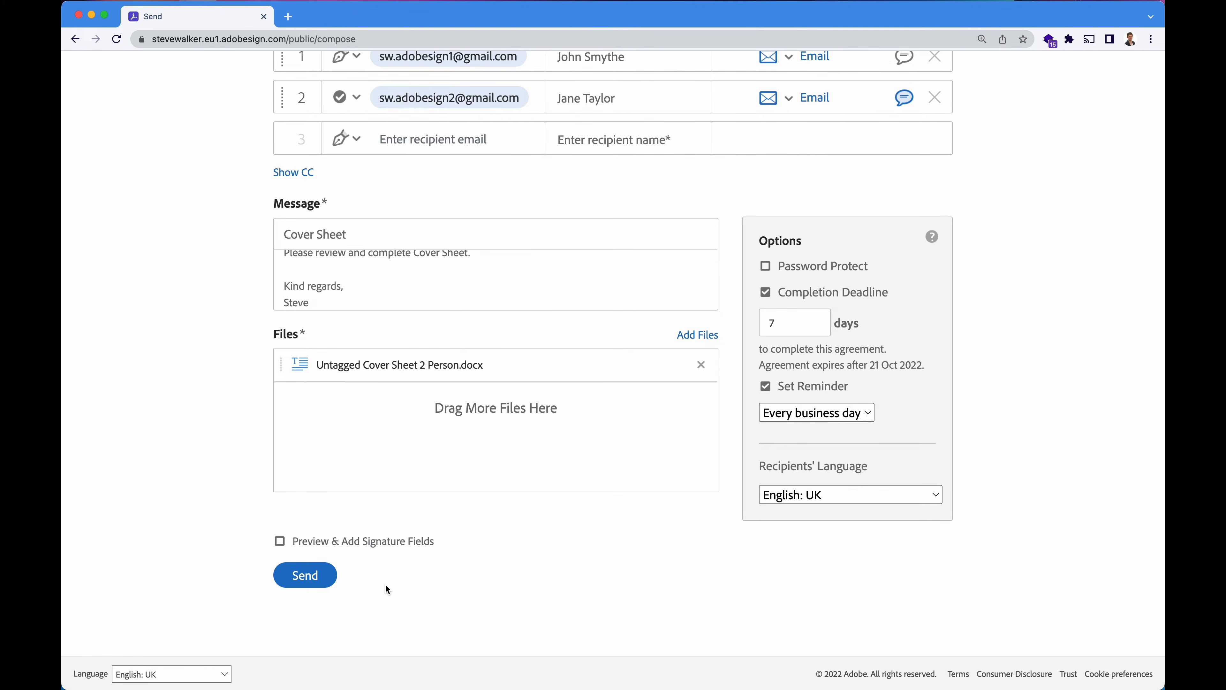
{"action": "left_click", "coordinate": [280, 540]}
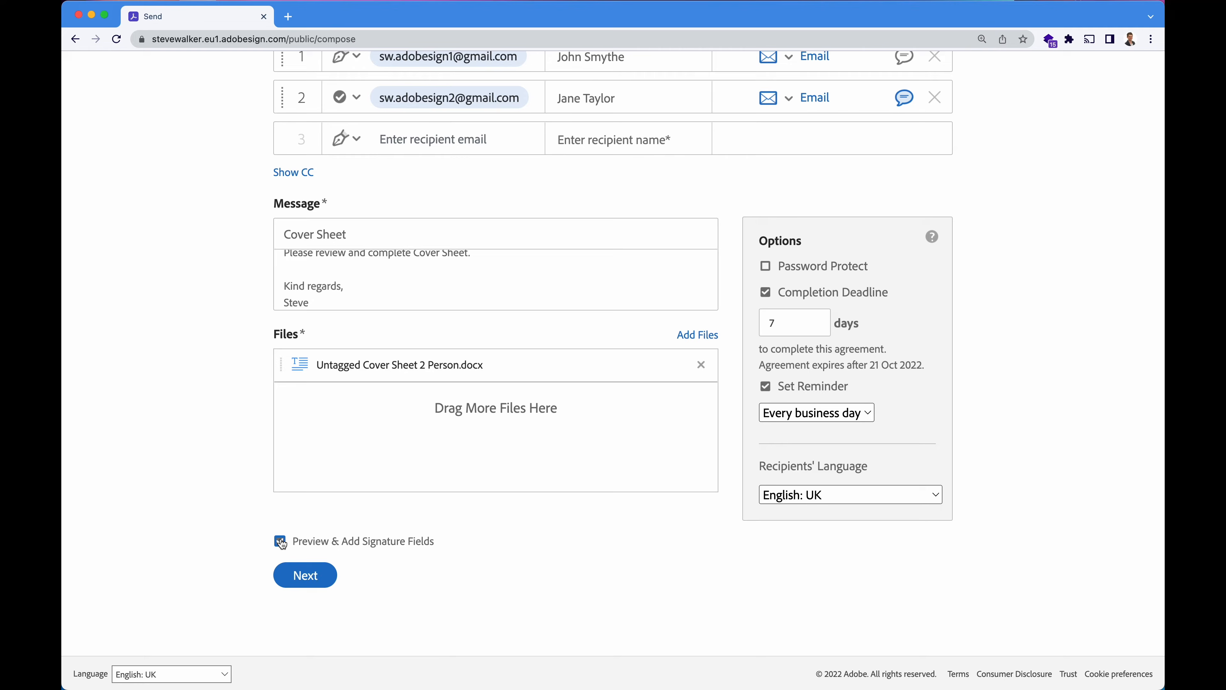
{"action": "left_click", "coordinate": [309, 576]}
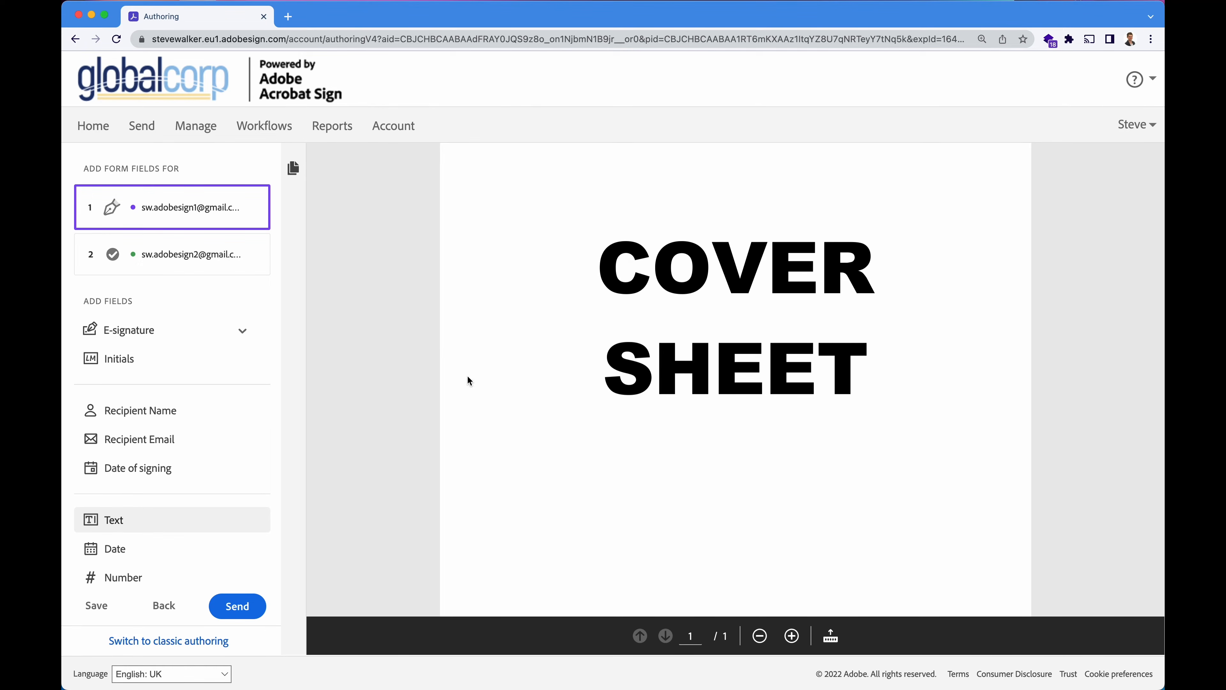
Place signature, signing date and full name fields in the first recipient's box.
{"action": "scroll", "coordinate": [552, 429], "scroll_direction": "down", "scroll_amount": 10}
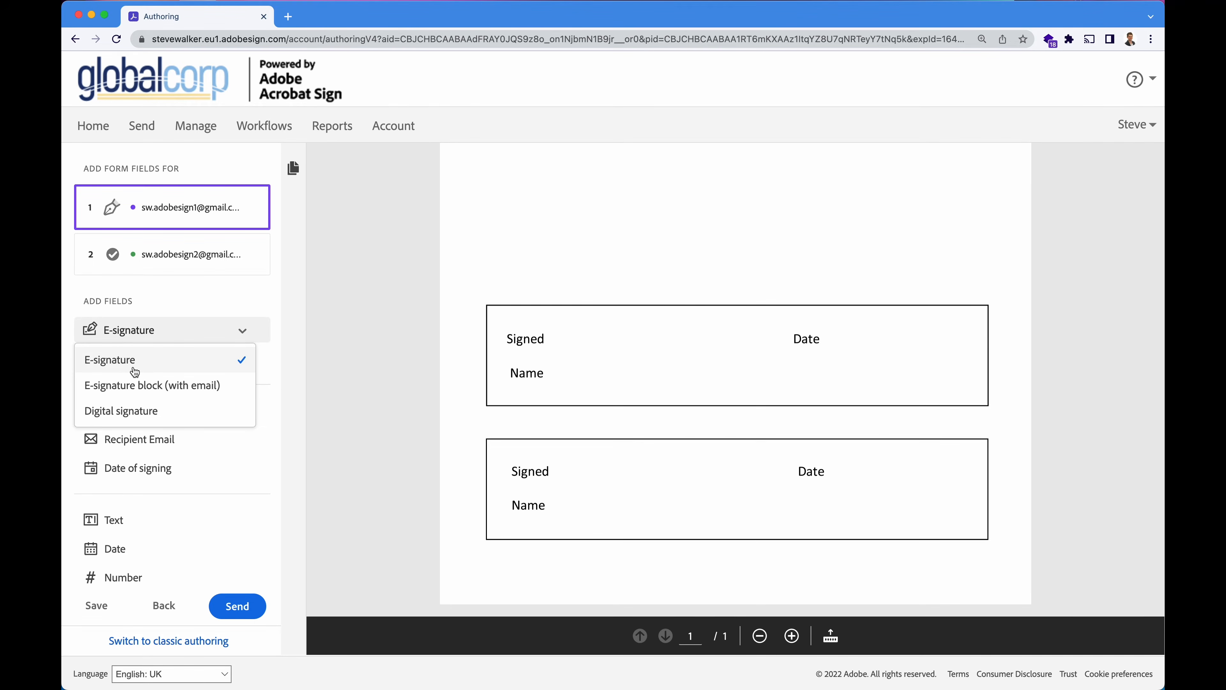
{"action": "left_click_drag", "start_coordinate": [134, 371], "coordinate": [622, 340]}
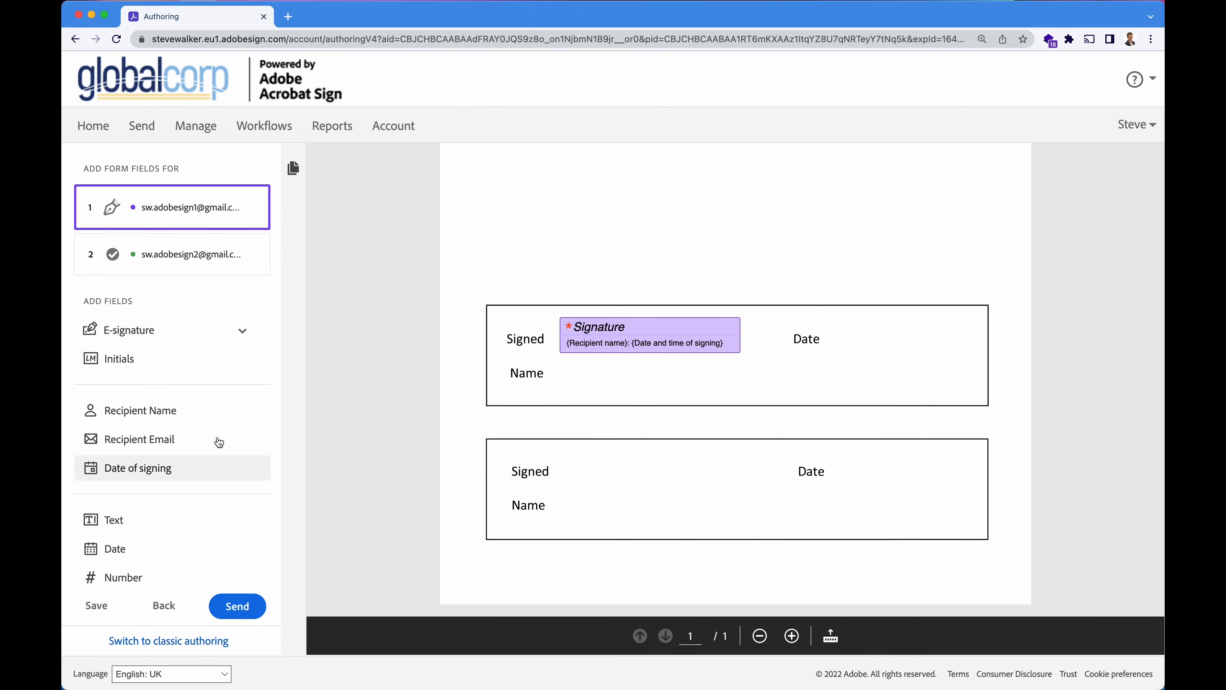
{"action": "left_click_drag", "start_coordinate": [219, 464], "coordinate": [836, 338]}
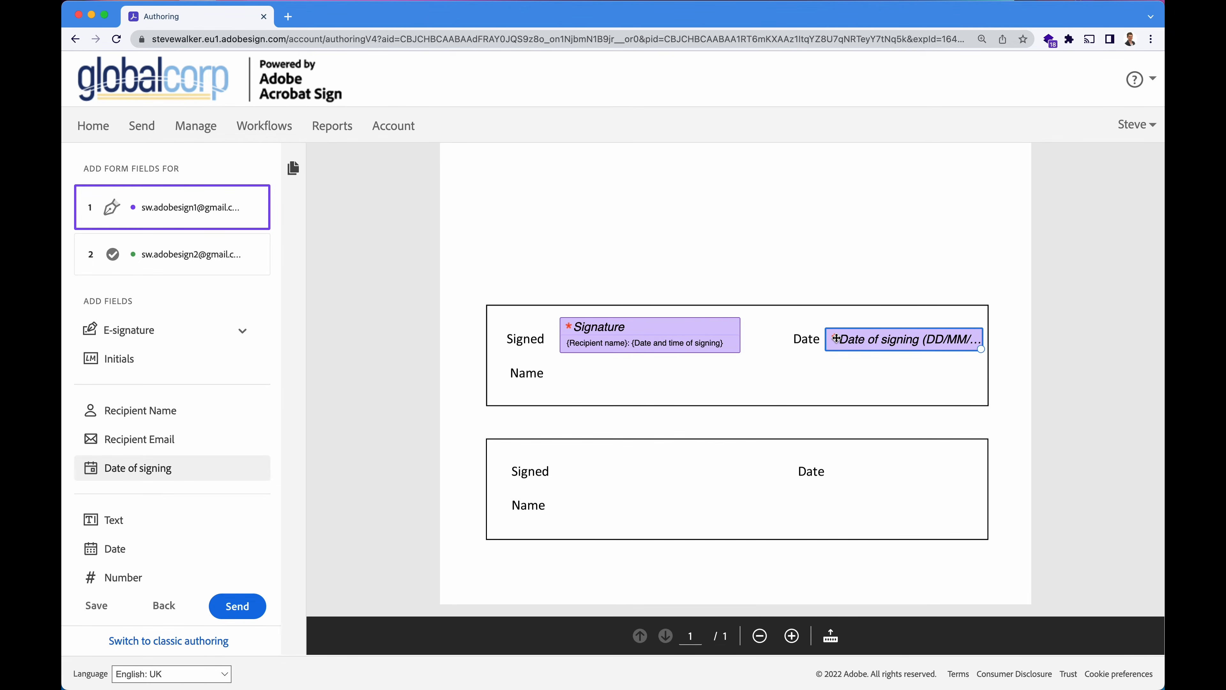
{"action": "left_click_drag", "start_coordinate": [981, 348], "coordinate": [971, 344]}
{"action": "left_click", "coordinate": [371, 392]}
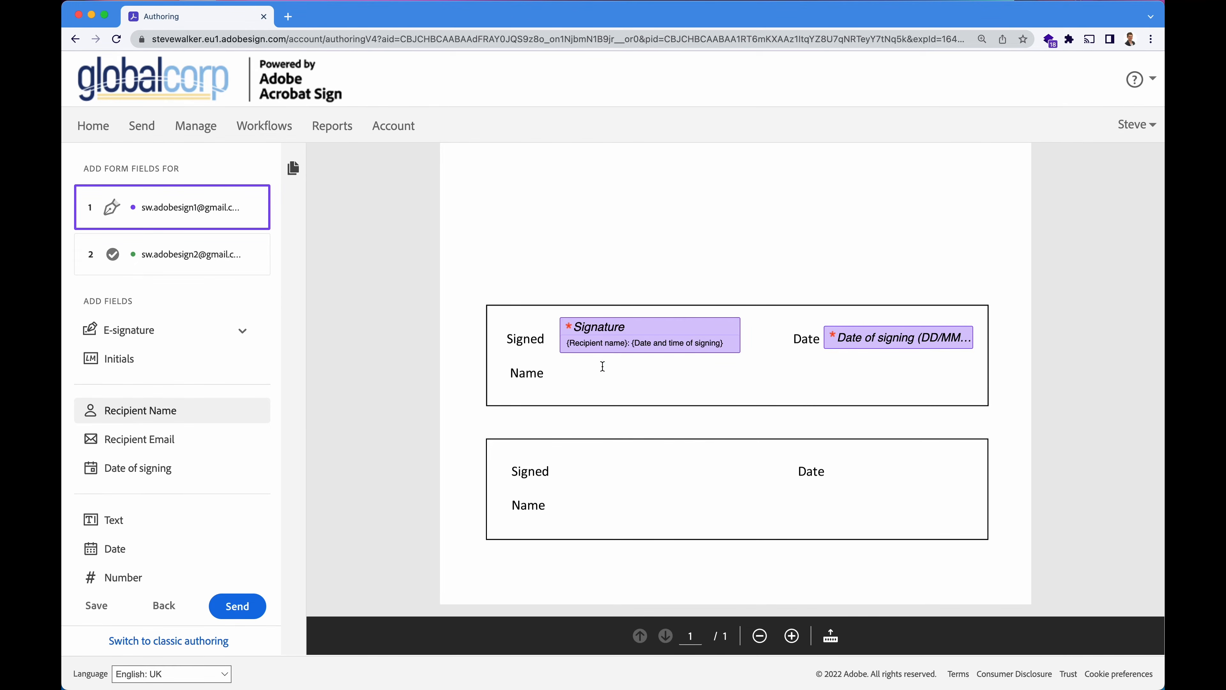
{"action": "left_click_drag", "start_coordinate": [602, 366], "coordinate": [581, 378]}
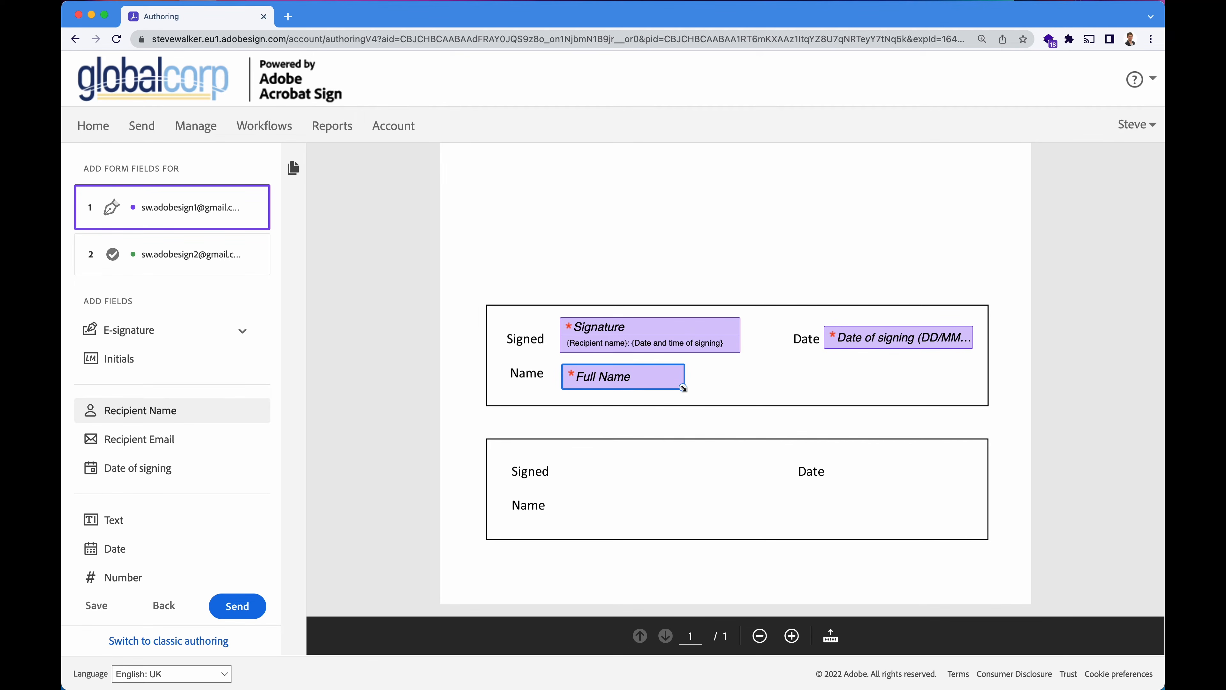
{"action": "left_click_drag", "start_coordinate": [683, 387], "coordinate": [736, 387]}
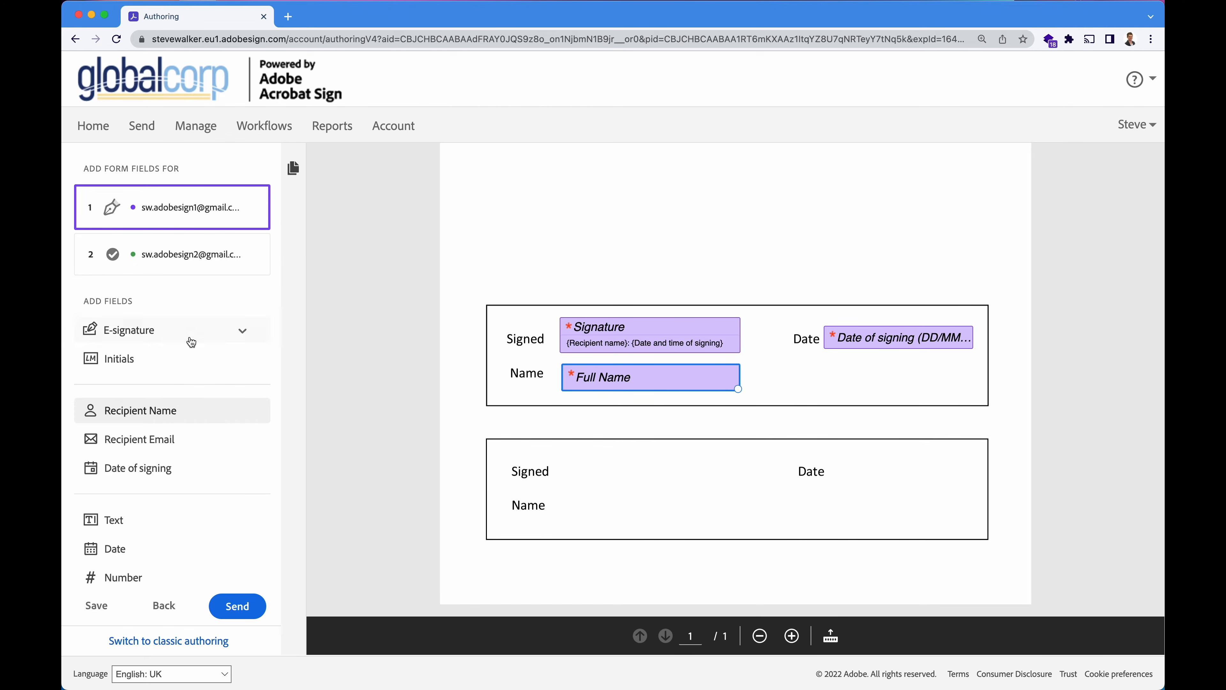
Place signature, full name and signing date fields in the second recipient's box.
{"action": "left_click", "coordinate": [184, 254]}
{"action": "left_click", "coordinate": [124, 333]}
{"action": "left_click_drag", "start_coordinate": [506, 446], "coordinate": [579, 463]}
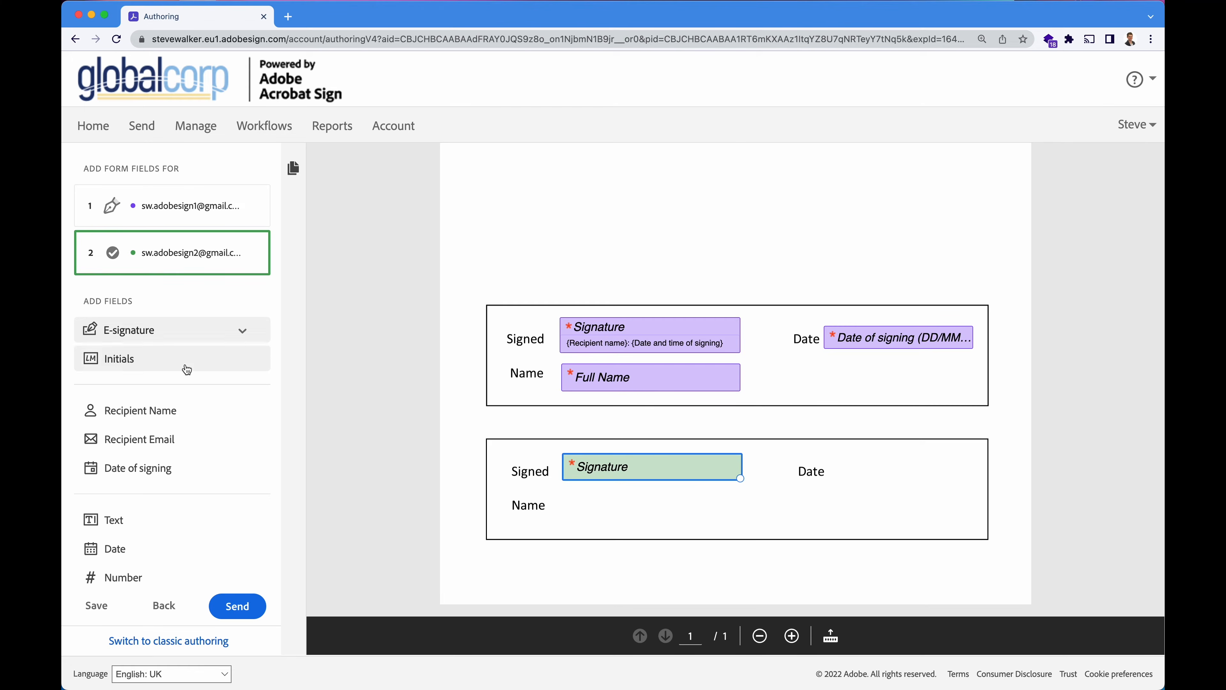
{"action": "scroll", "coordinate": [183, 432], "scroll_direction": "down", "scroll_amount": 1}
{"action": "left_click_drag", "start_coordinate": [120, 389], "coordinate": [594, 508]}
{"action": "left_click_drag", "start_coordinate": [683, 517], "coordinate": [739, 515]}
{"action": "left_click_drag", "start_coordinate": [164, 451], "coordinate": [868, 475]}
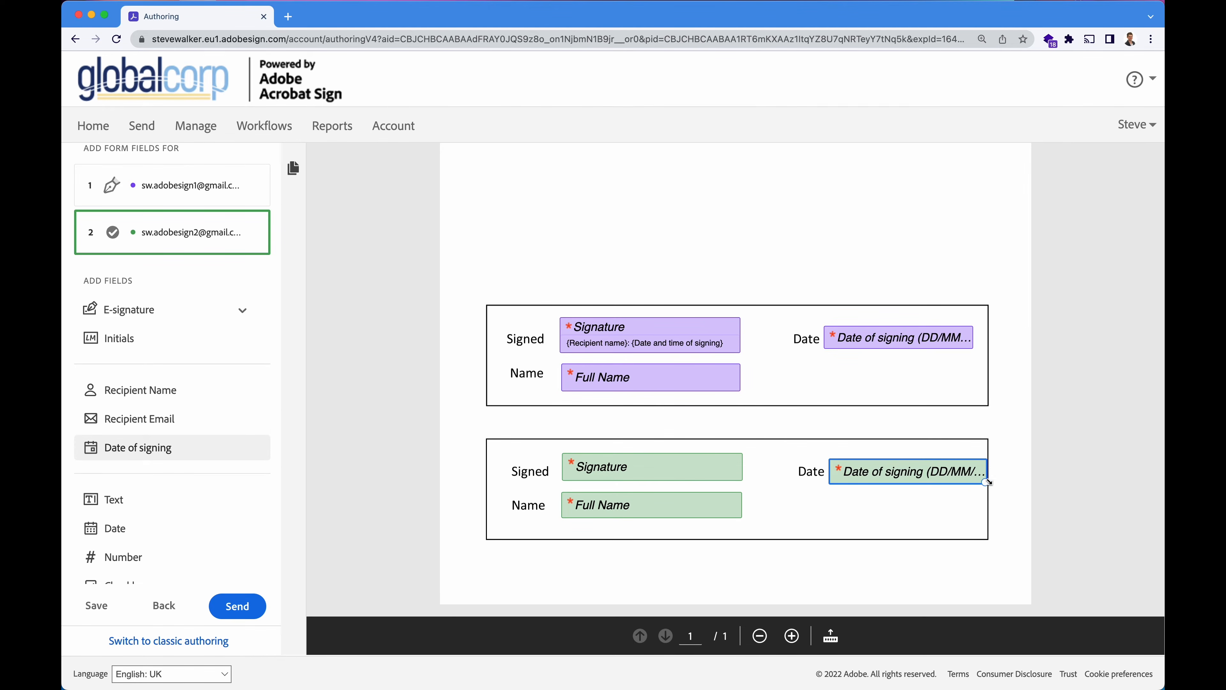
{"action": "left_click_drag", "start_coordinate": [984, 481], "coordinate": [923, 472]}
{"action": "left_click", "coordinate": [936, 466]}
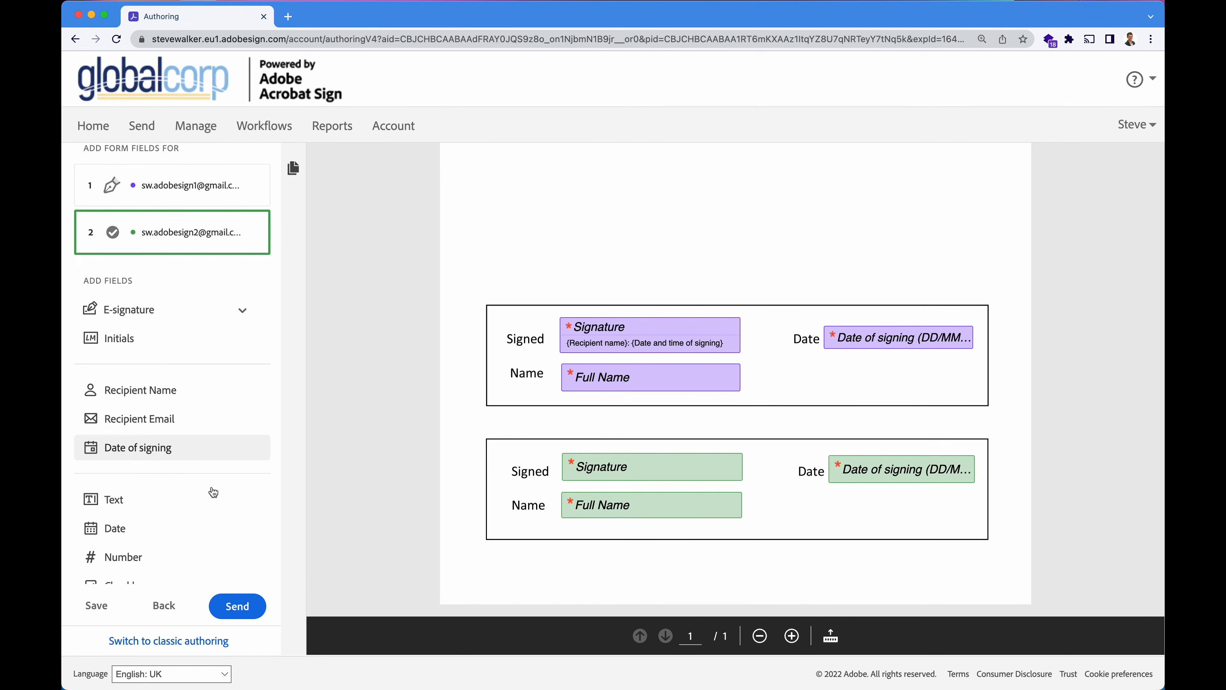
{"action": "scroll", "coordinate": [211, 493], "scroll_direction": "down", "scroll_amount": 2}
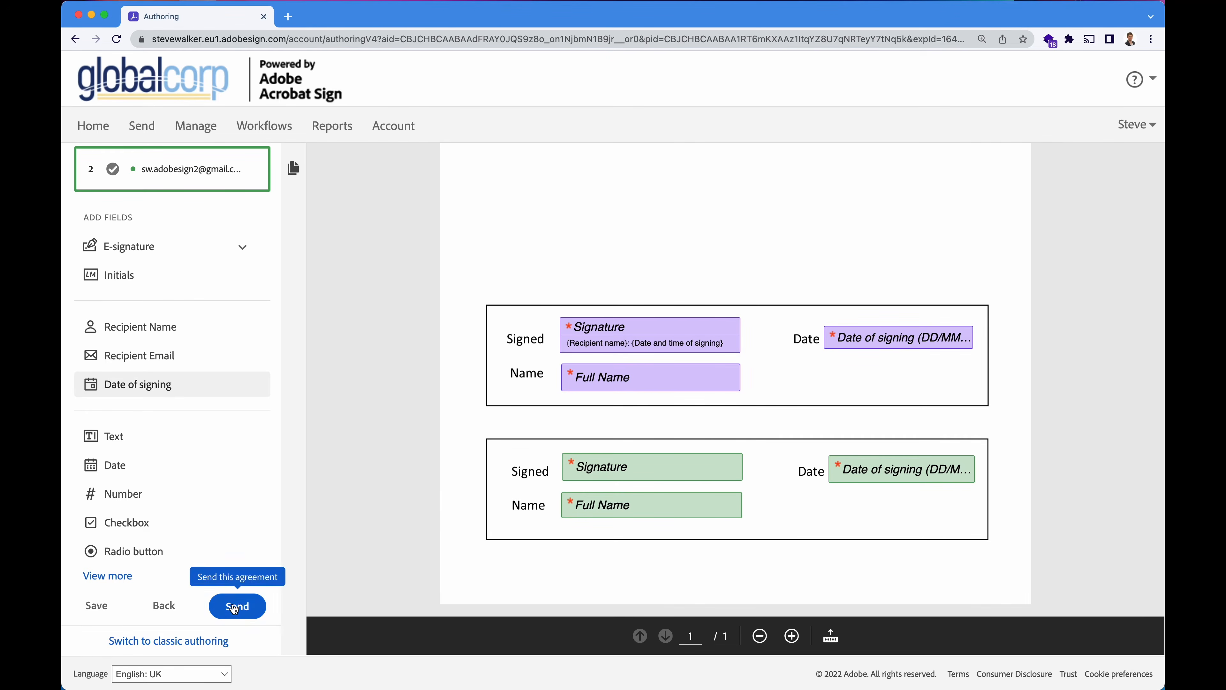
Send the Cover Sheet agreement from the authoring panel.
{"action": "left_click", "coordinate": [235, 608]}
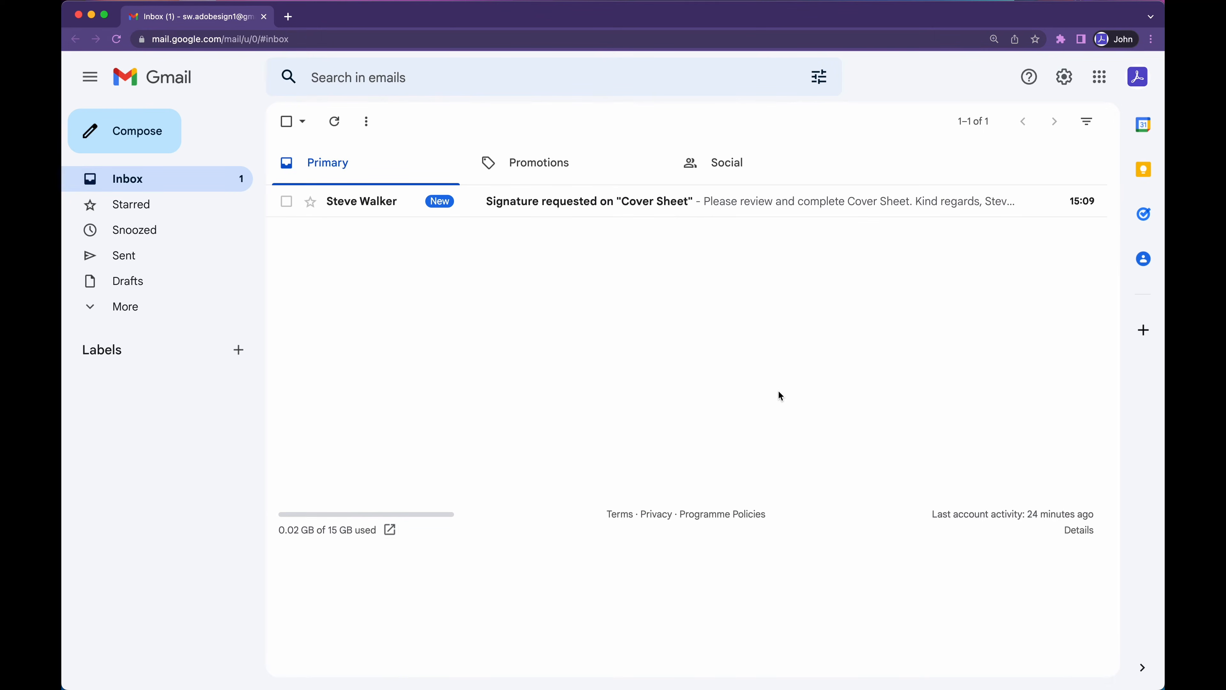
Open the 'Signature requested on Cover Sheet' email and highlight its custom footer line.
{"action": "left_click", "coordinate": [355, 202]}
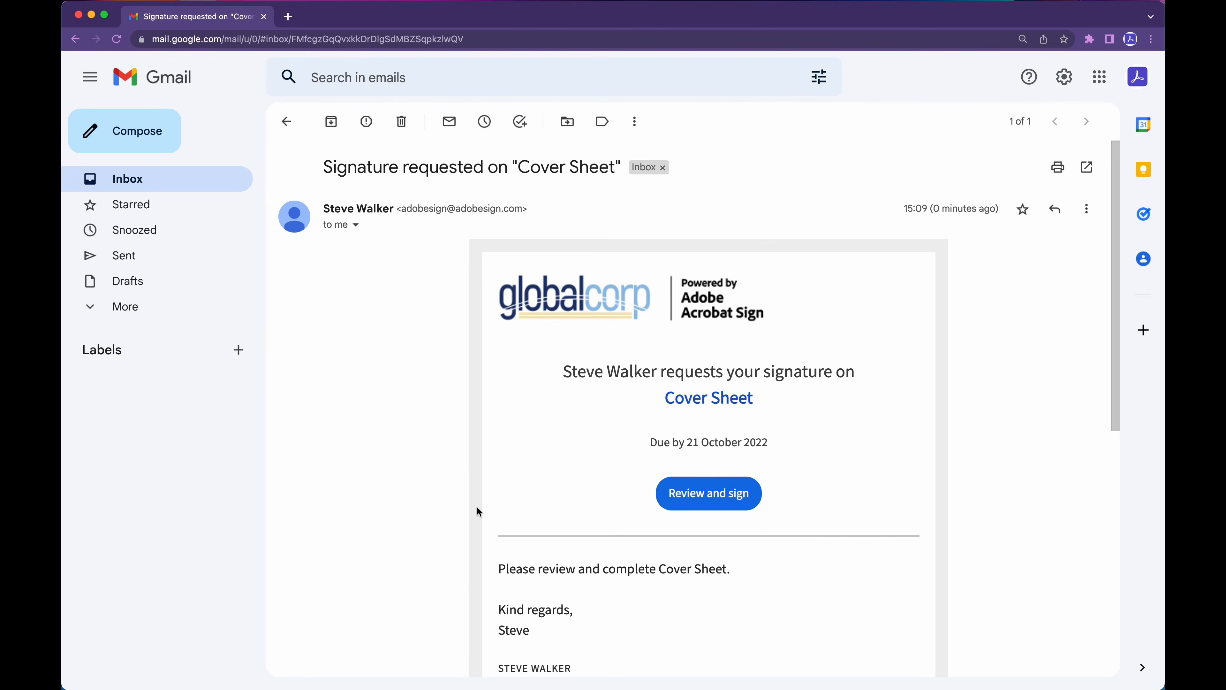
{"action": "scroll", "coordinate": [477, 507], "scroll_direction": "down", "scroll_amount": 2}
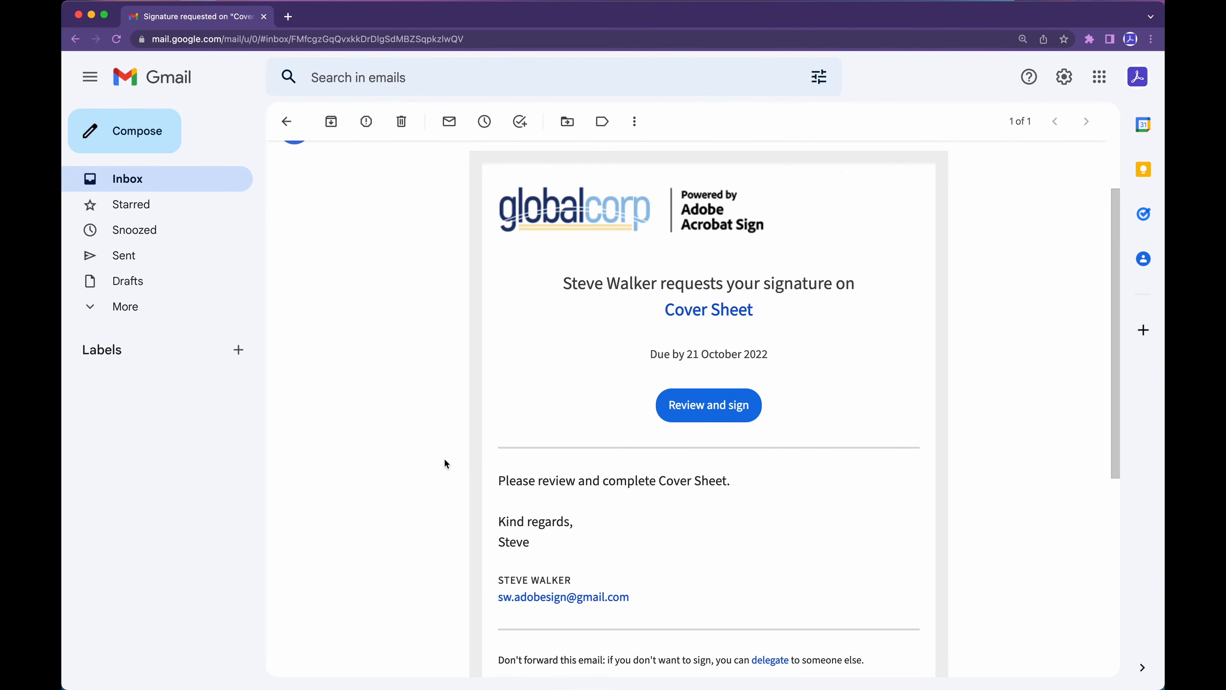
{"action": "scroll", "coordinate": [444, 460], "scroll_direction": "down", "scroll_amount": 4}
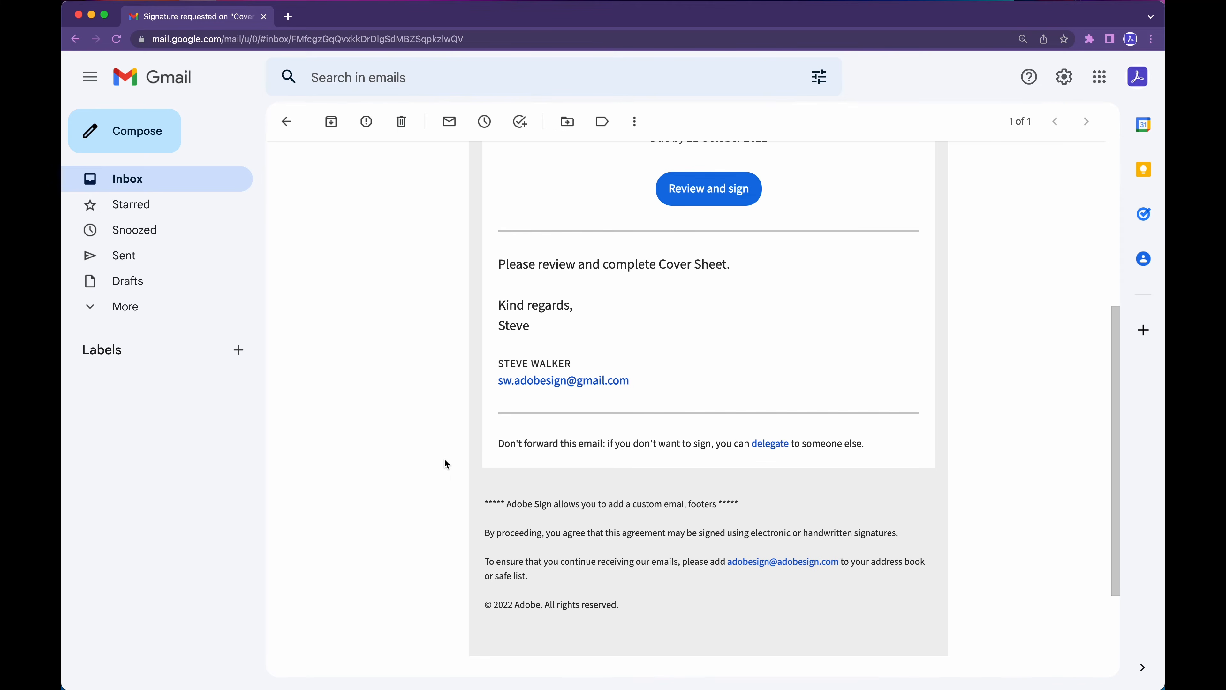
{"action": "double_click", "coordinate": [540, 502]}
{"action": "triple_click", "coordinate": [539, 502]}
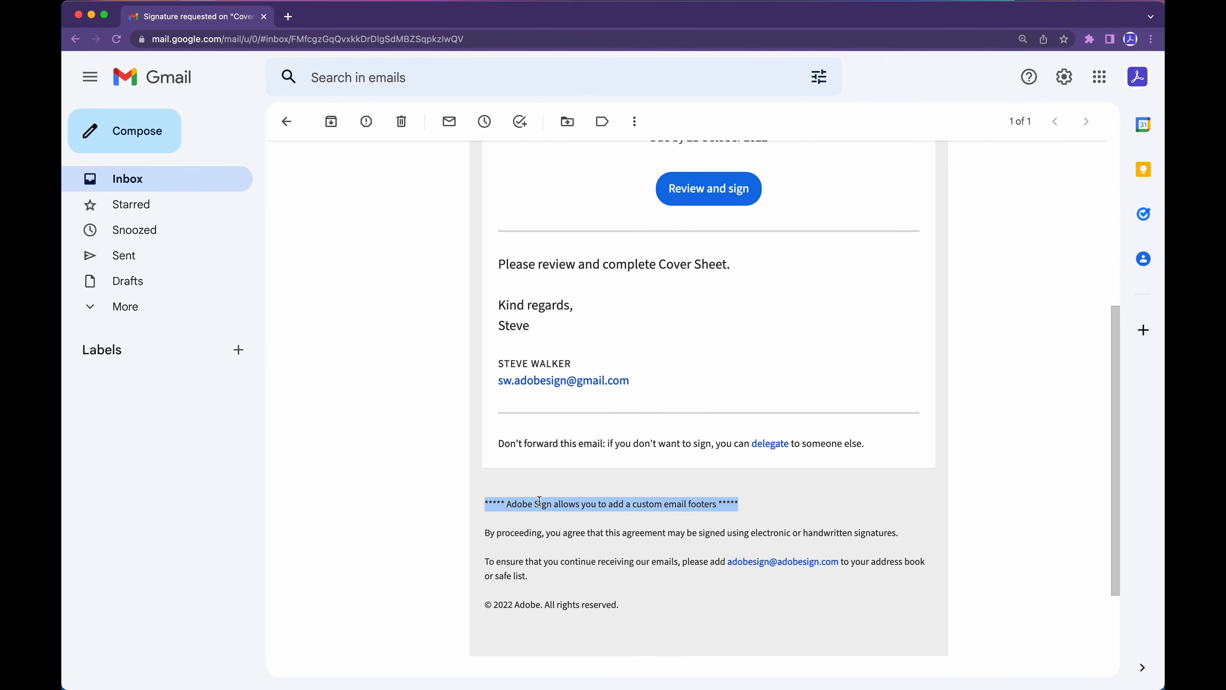
{"action": "left_click", "coordinate": [550, 503]}
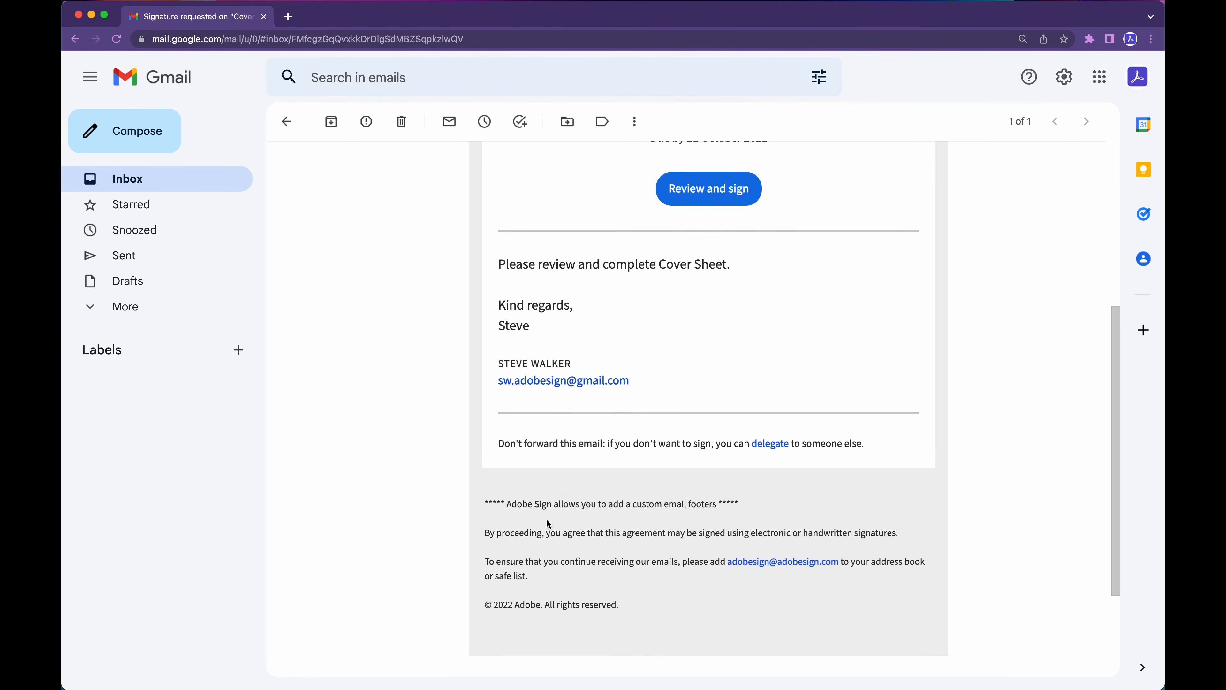
Follow Review and sign to the Cover Sheet signing page.
{"action": "scroll", "coordinate": [576, 509], "scroll_direction": "up", "scroll_amount": 6}
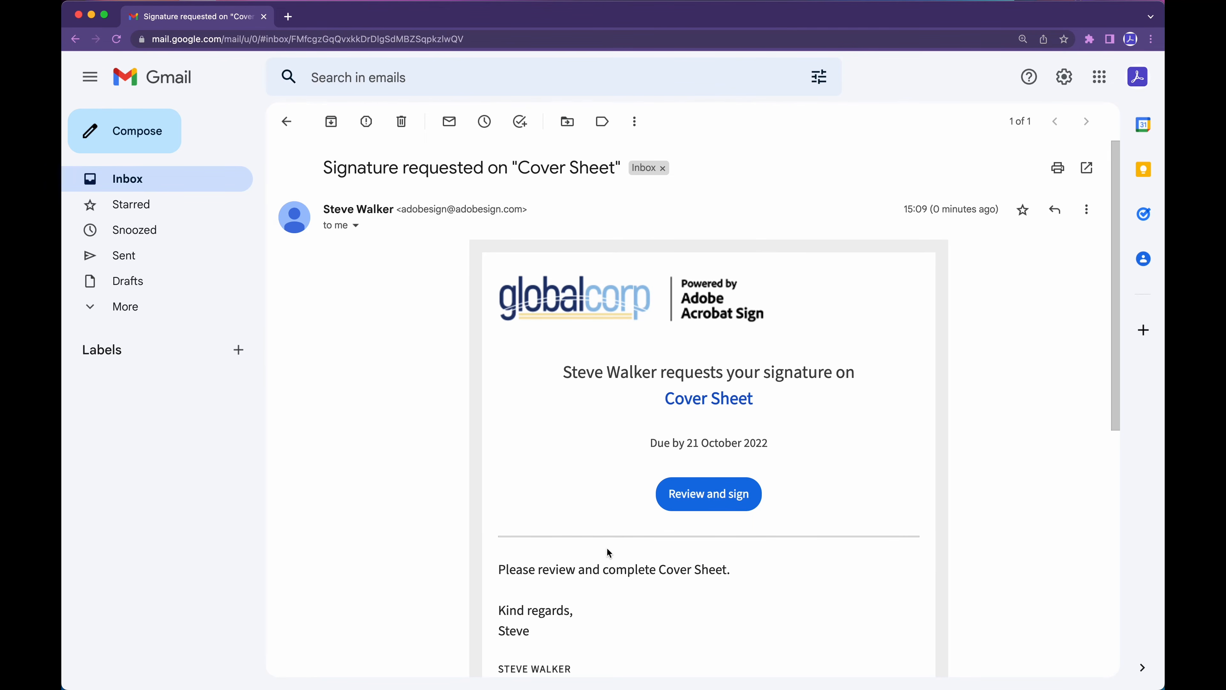
{"action": "scroll", "coordinate": [607, 548], "scroll_direction": "down", "scroll_amount": 2}
{"action": "left_click", "coordinate": [705, 434]}
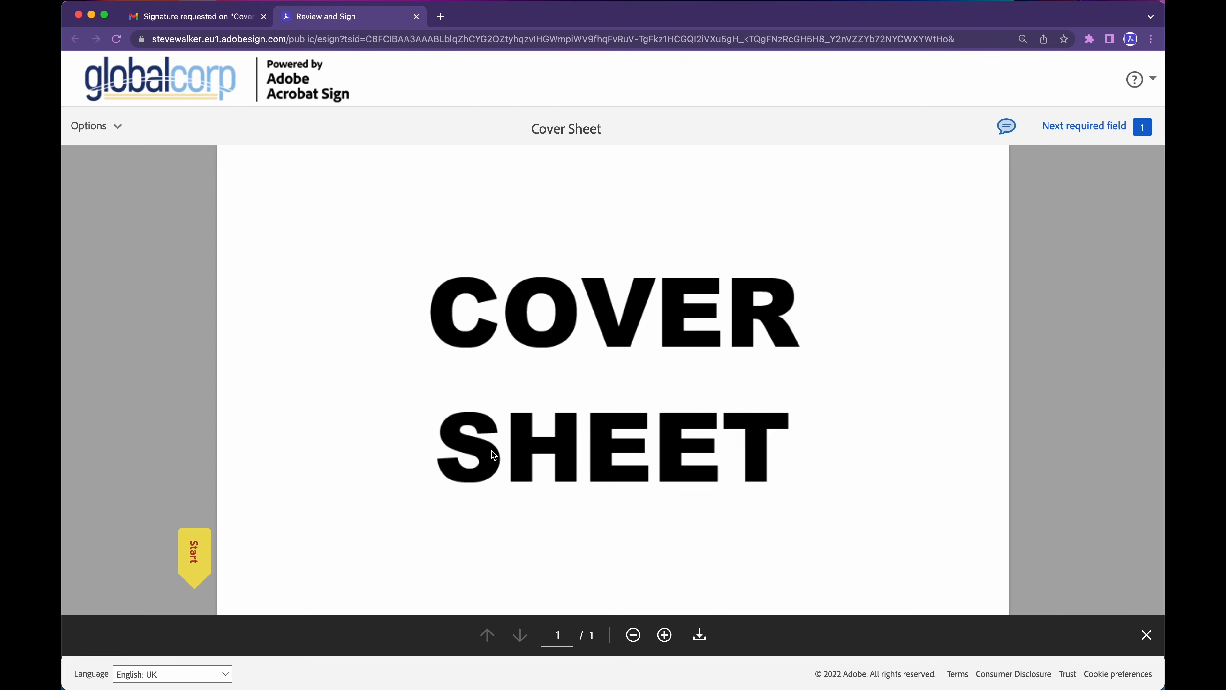
Start signing the first Signed field and try editing the typed-name signature.
{"action": "scroll", "coordinate": [492, 454], "scroll_direction": "down", "scroll_amount": 10}
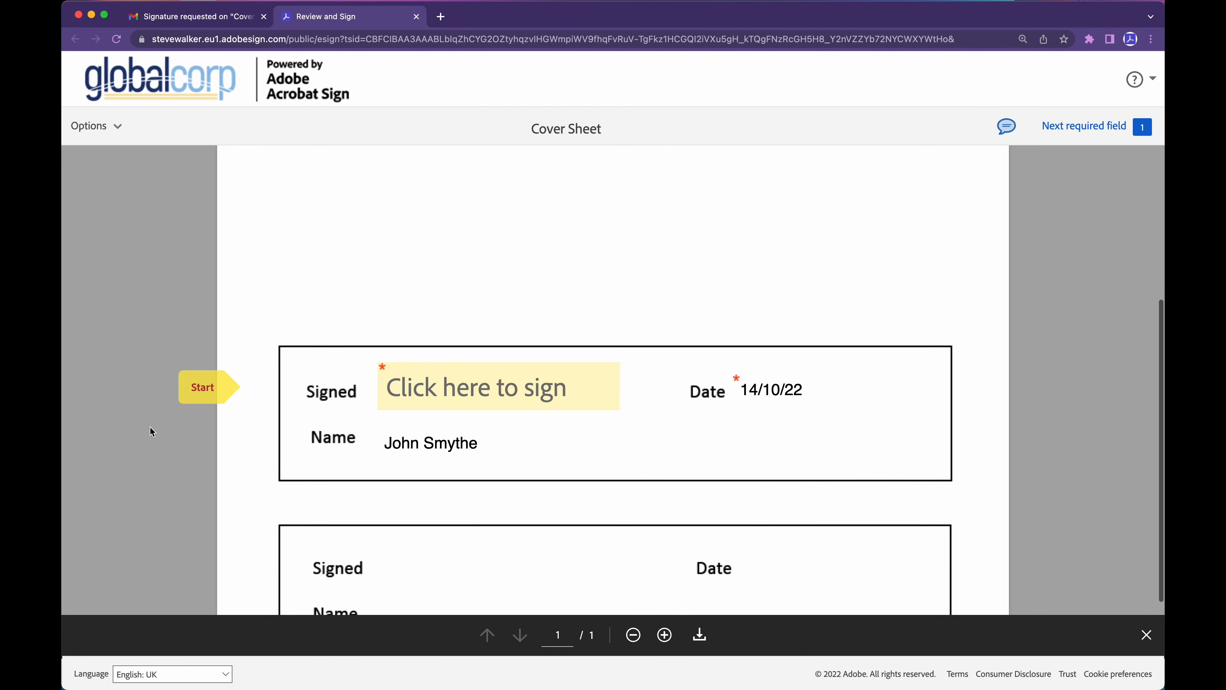
{"action": "scroll", "coordinate": [400, 464], "scroll_direction": "down", "scroll_amount": 1}
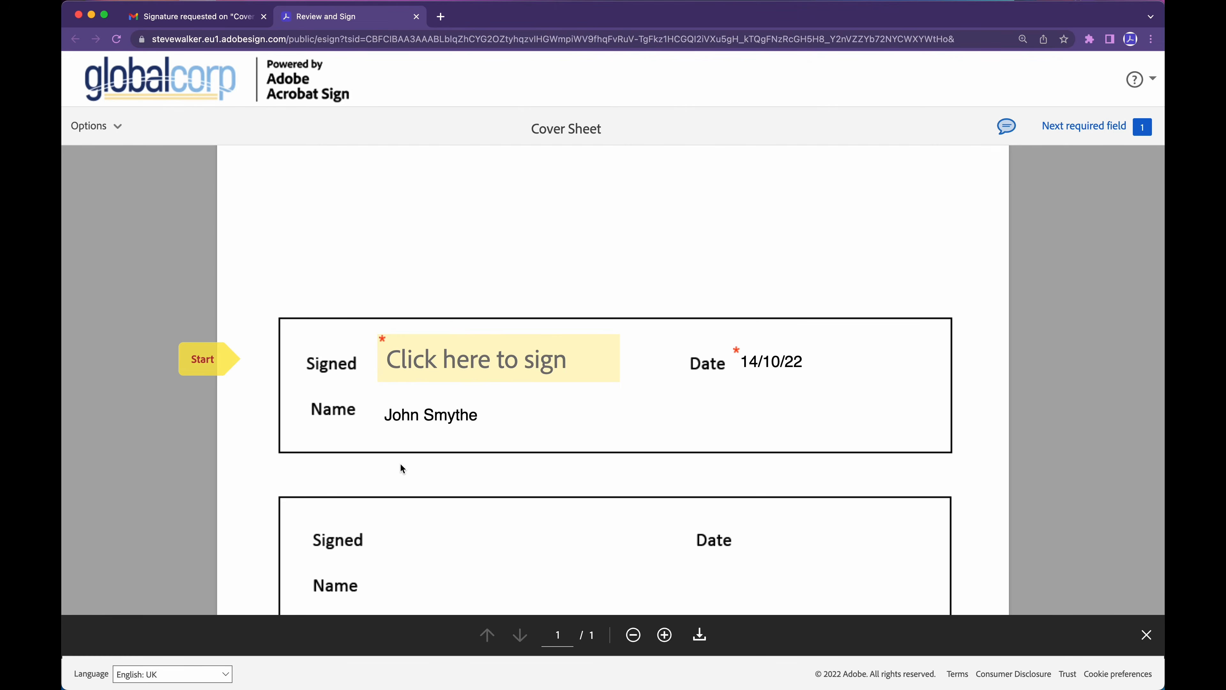
{"action": "left_click", "coordinate": [432, 361]}
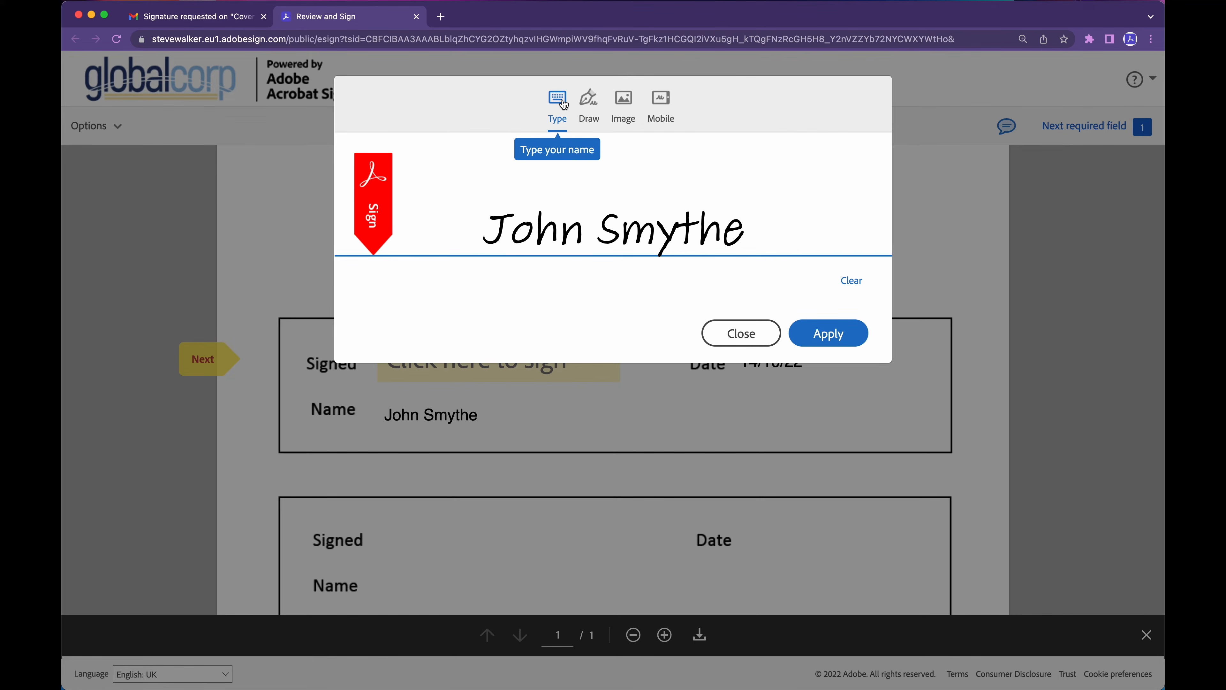
{"action": "left_click", "coordinate": [768, 220]}
{"action": "type", "text": "hello"}
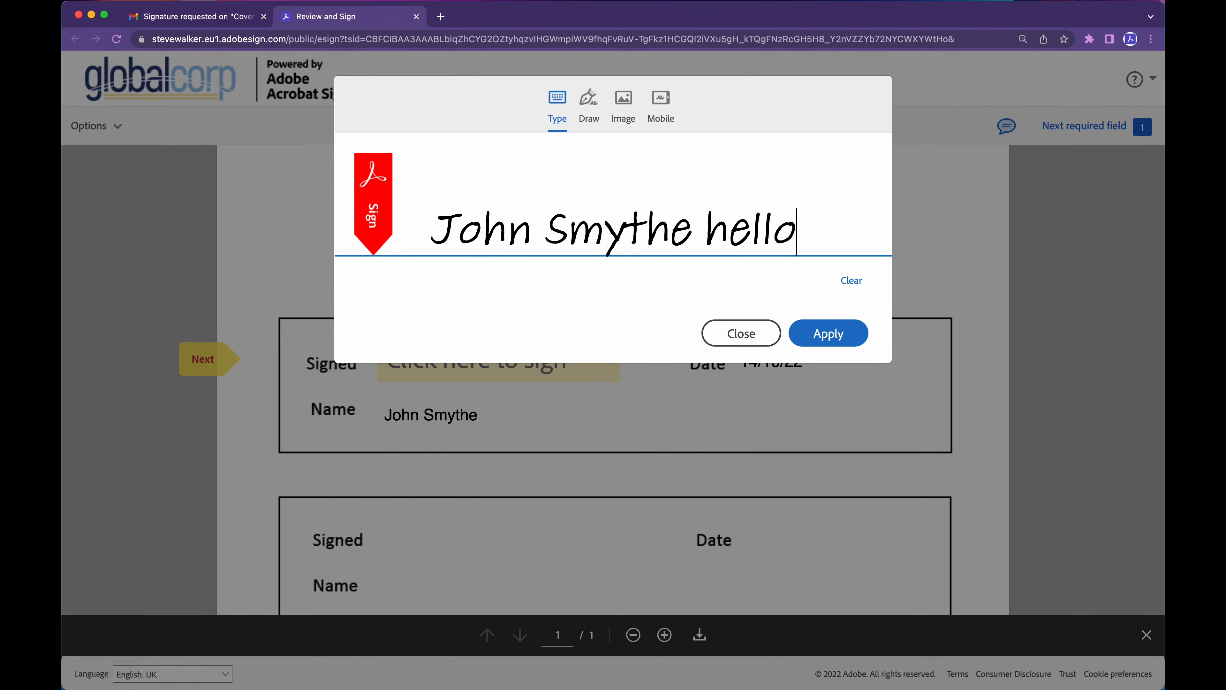
{"action": "key", "text": "BackSpace"}
{"action": "key", "text": "BackSpace"}
{"action": "key", "text": "BackSpace"}
{"action": "key", "text": "BackSpace"}
{"action": "key", "text": "BackSpace"}
{"action": "key", "text": "BackSpace"}
Try drawing the initials J.S. by hand in the Draw tab.
{"action": "left_click", "coordinate": [589, 104]}
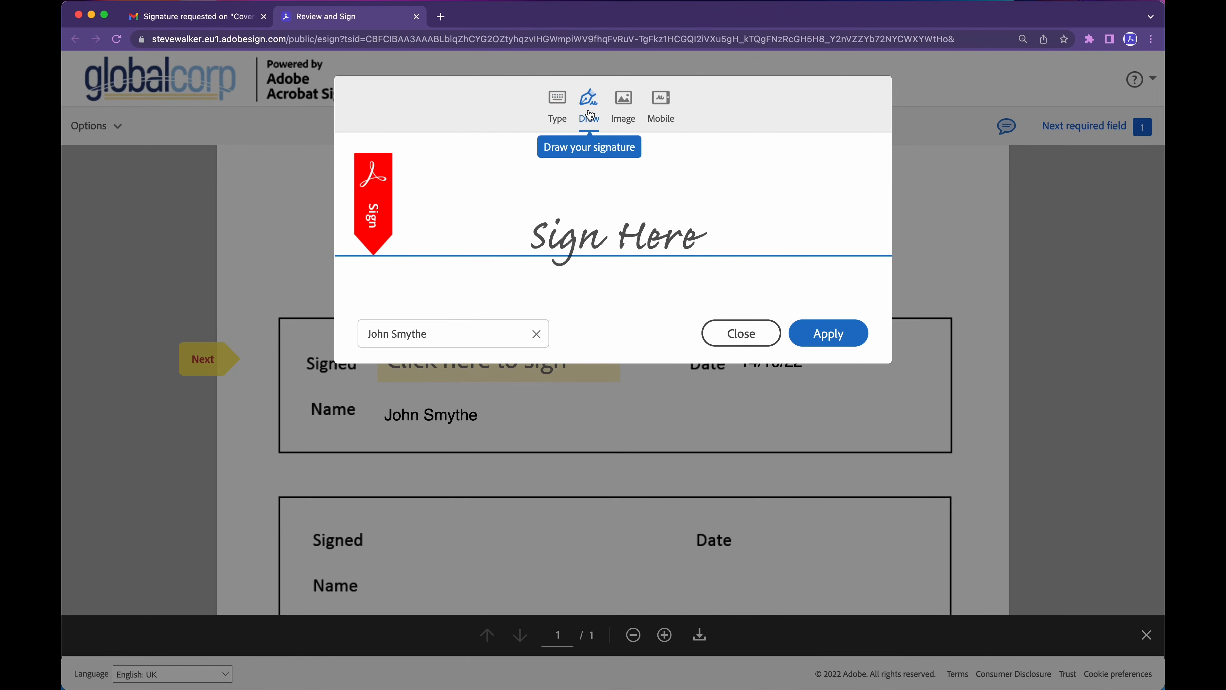
{"action": "mouse_move", "coordinate": [561, 167]}
{"action": "left_mouse_down"}
{"action": "mouse_move", "coordinate": [551, 249]}
{"action": "mouse_move", "coordinate": [611, 156]}
{"action": "left_mouse_up"}
{"action": "left_click", "coordinate": [608, 231]}
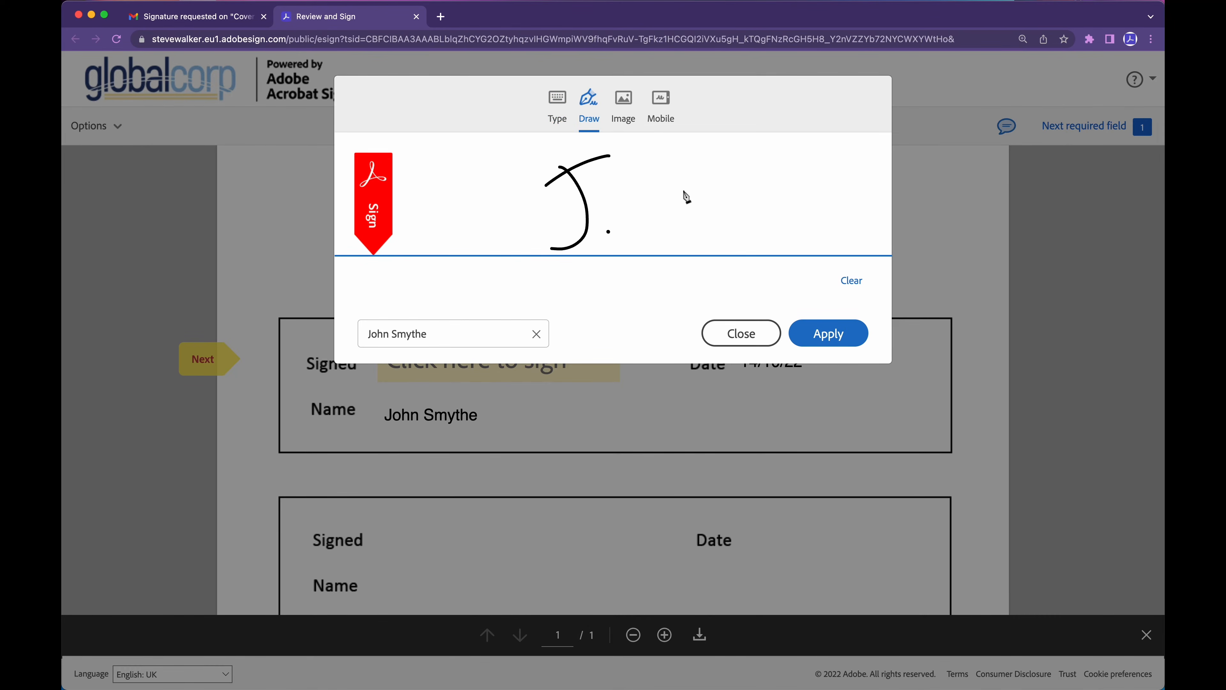
{"action": "mouse_move", "coordinate": [685, 166]}
{"action": "left_mouse_down"}
{"action": "mouse_move", "coordinate": [635, 191]}
{"action": "mouse_move", "coordinate": [646, 246]}
{"action": "left_mouse_up"}
{"action": "left_click", "coordinate": [674, 241]}
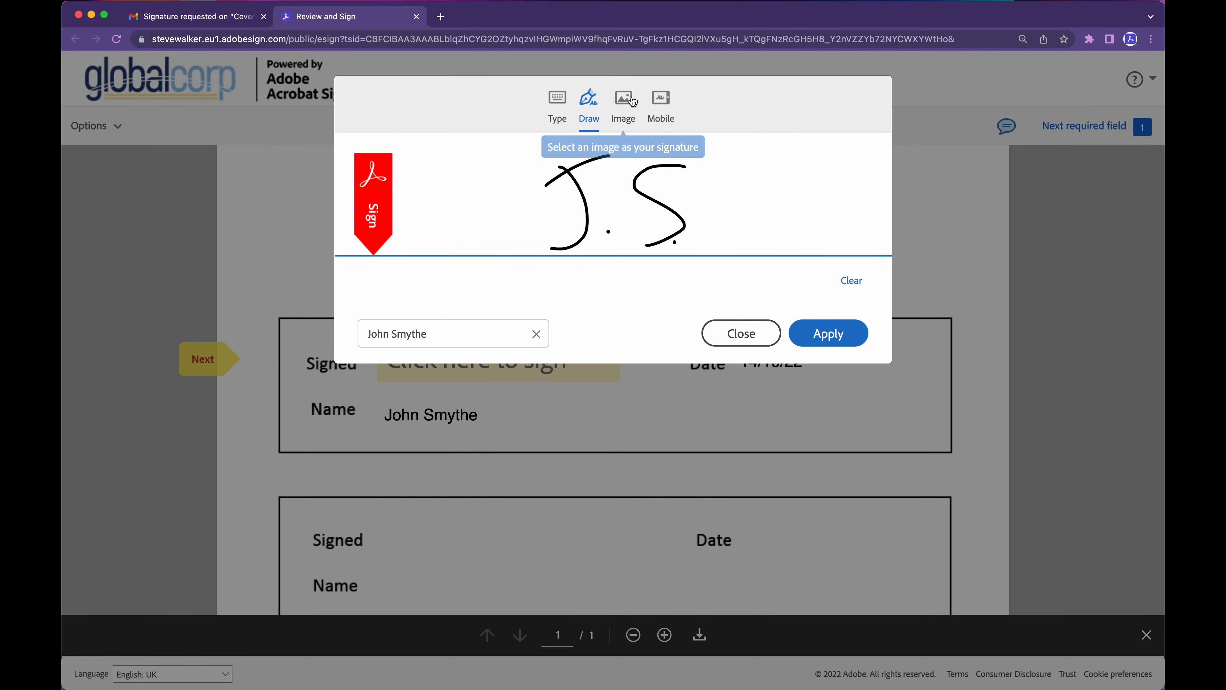
Preview the Image and Mobile options, then apply the typed signature and submit.
{"action": "left_click", "coordinate": [624, 102]}
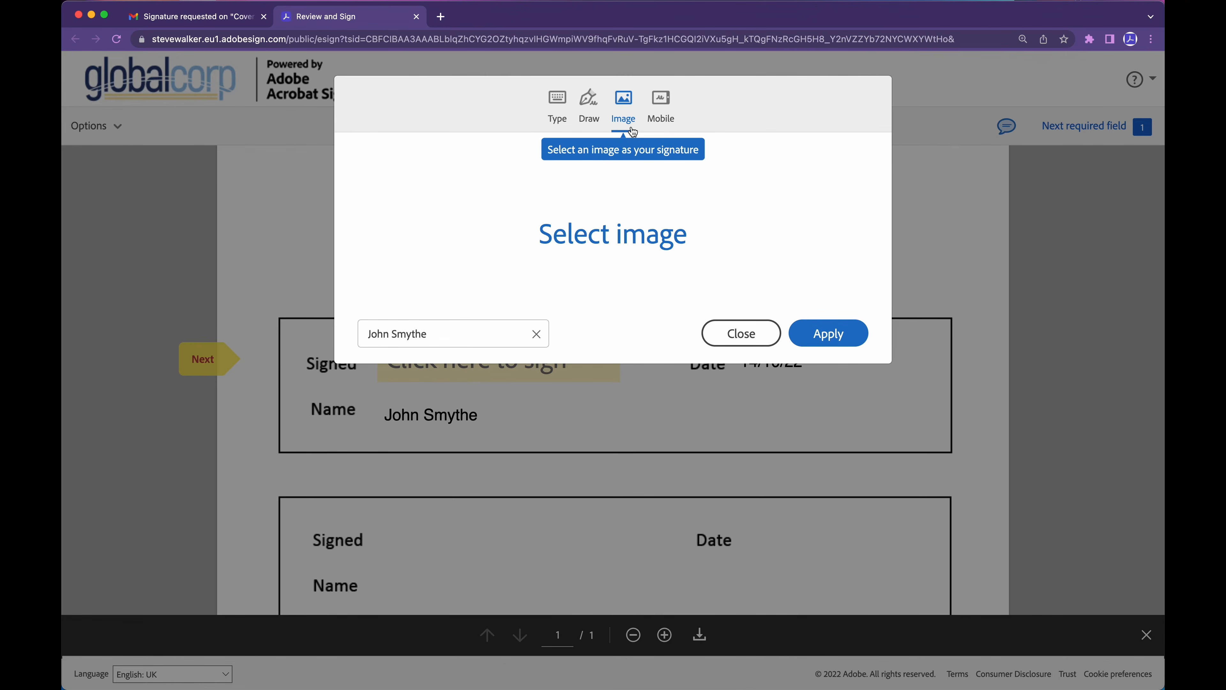
{"action": "left_click", "coordinate": [660, 105]}
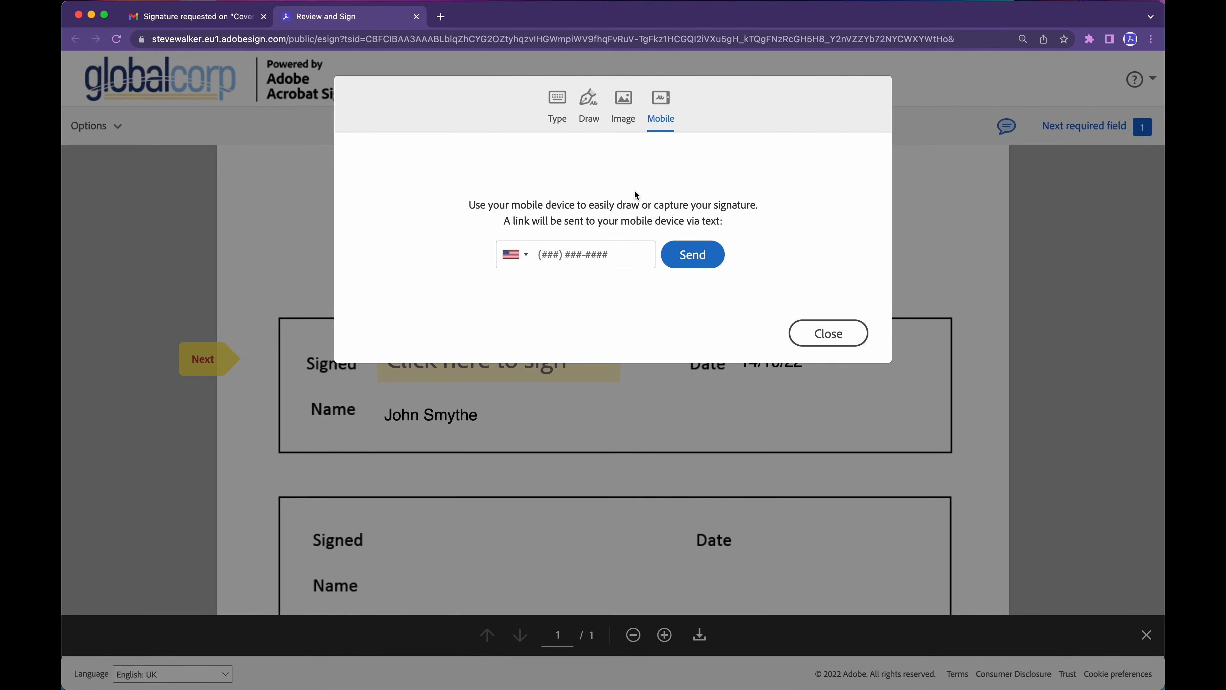
{"action": "left_click", "coordinate": [557, 109]}
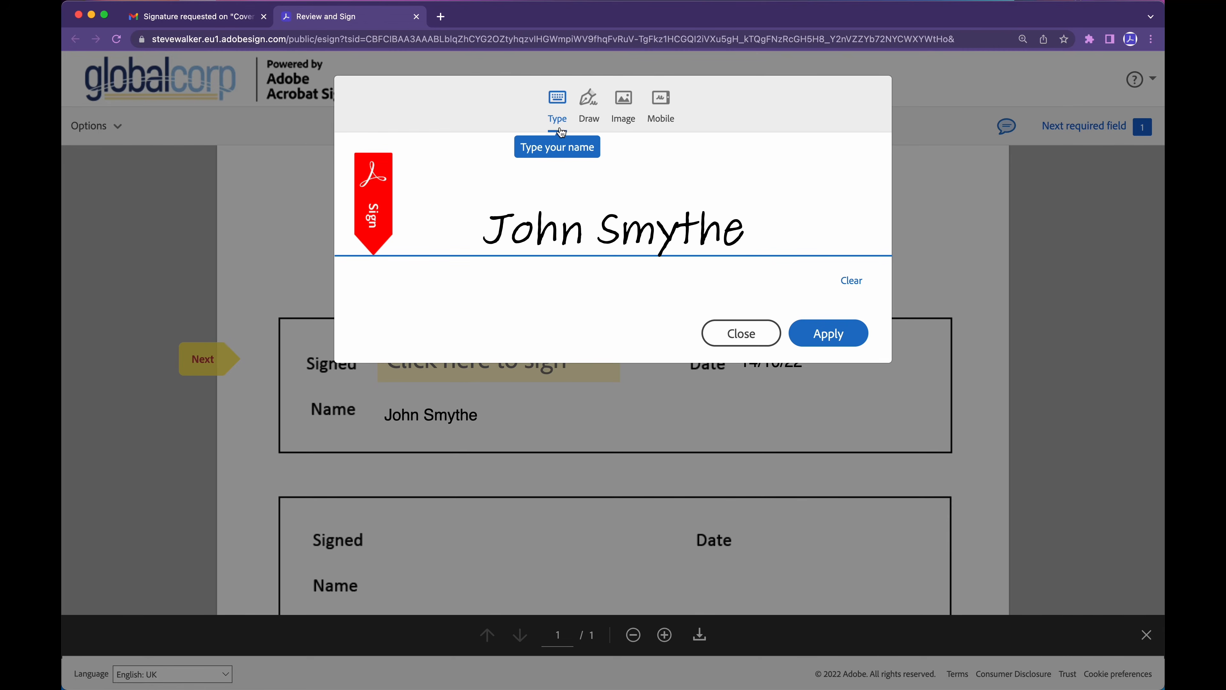
{"action": "left_click", "coordinate": [832, 334]}
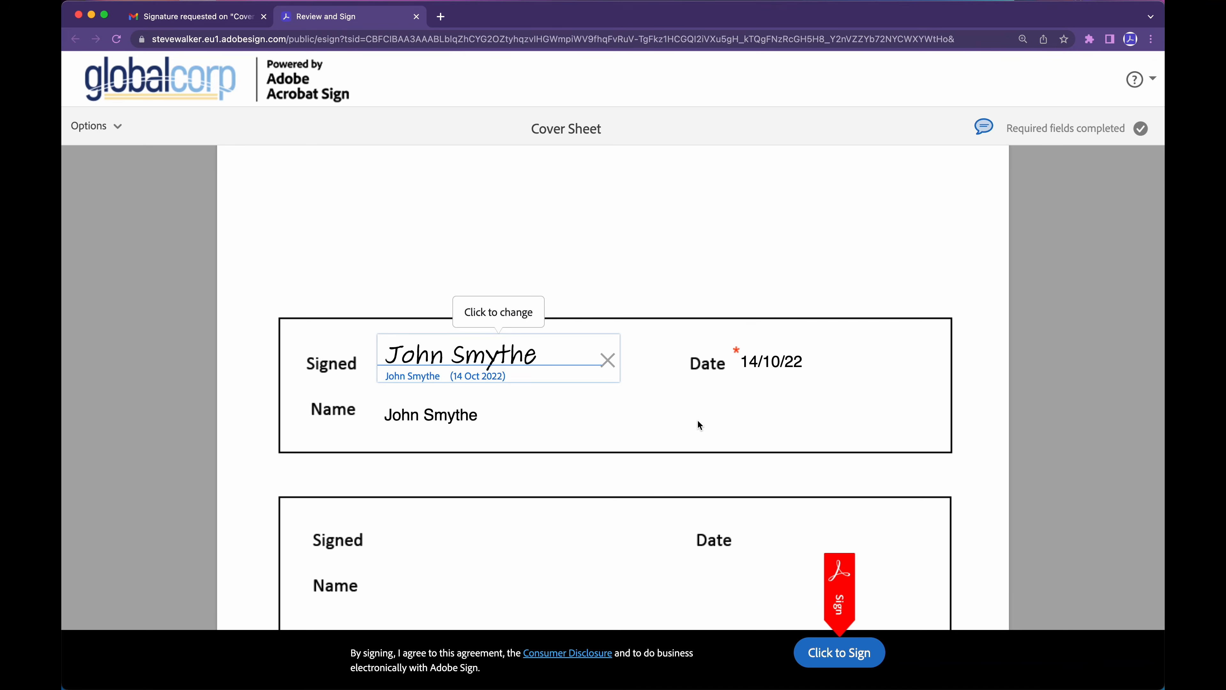
{"action": "left_click", "coordinate": [833, 656]}
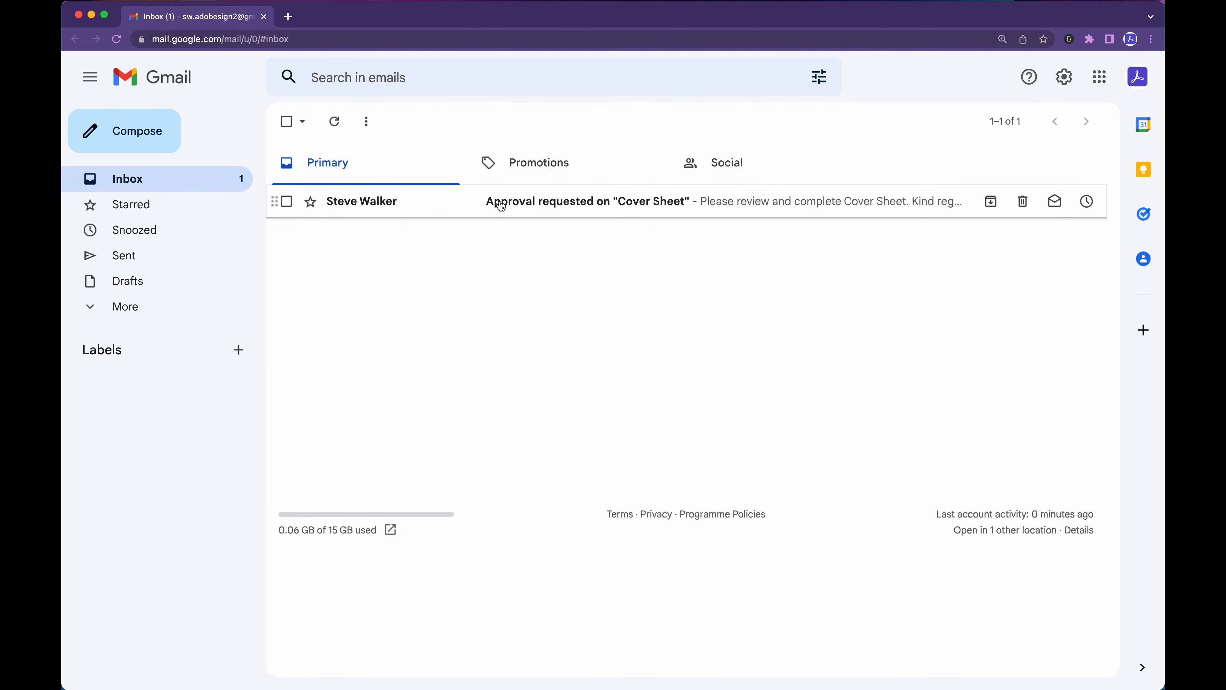
Open the 'Approval requested on Cover Sheet' email, highlight its private message, and follow Review and approve.
{"action": "left_click", "coordinate": [511, 200]}
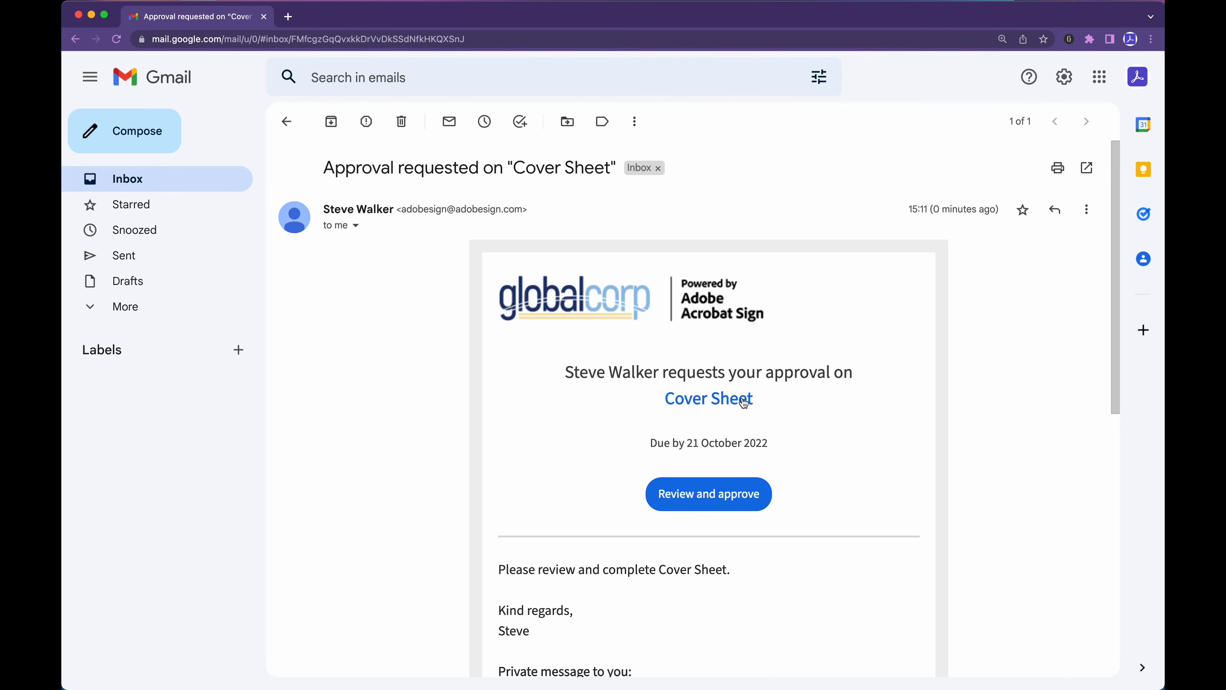
{"action": "scroll", "coordinate": [438, 482], "scroll_direction": "down", "scroll_amount": 5}
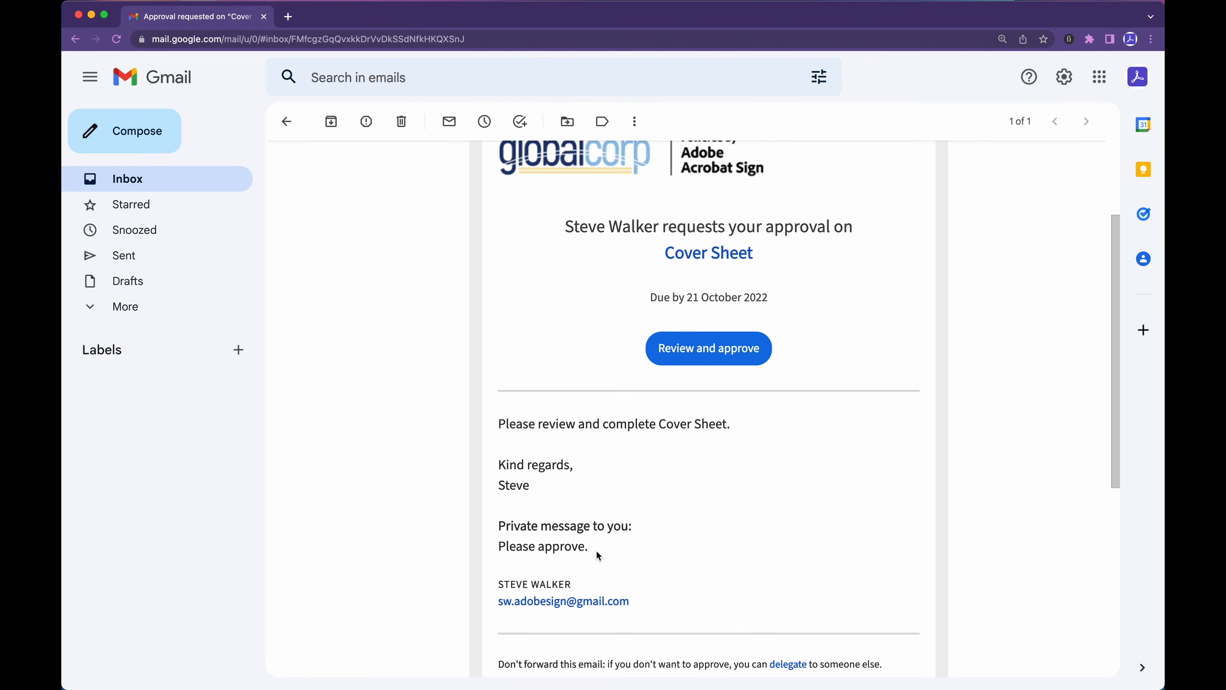
{"action": "left_click_drag", "start_coordinate": [595, 550], "coordinate": [498, 524]}
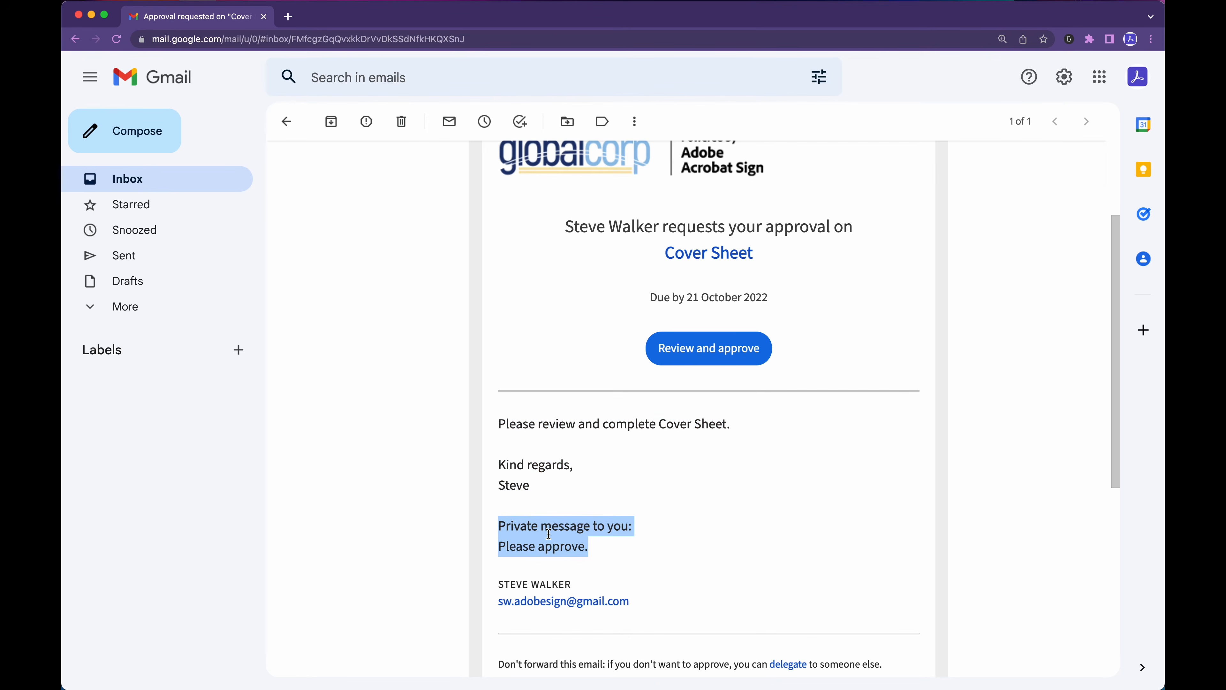
{"action": "left_click", "coordinate": [697, 348]}
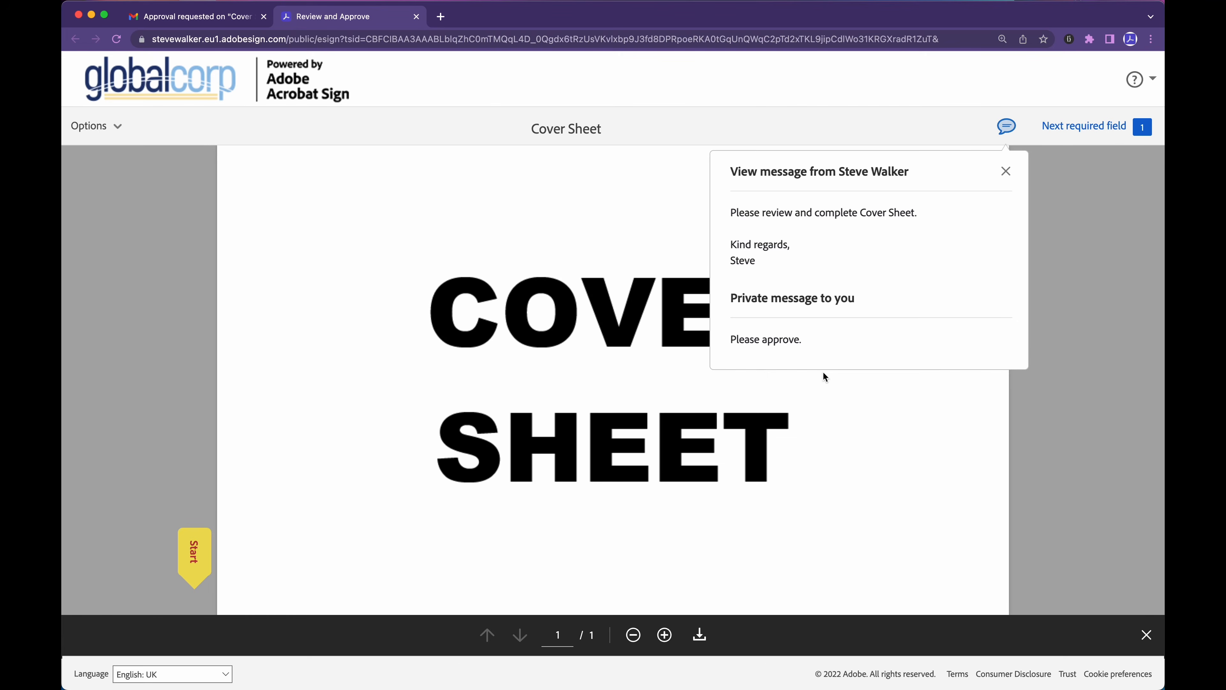
Close the View message popup and scroll down to the empty signature boxes.
{"action": "left_click", "coordinate": [823, 372]}
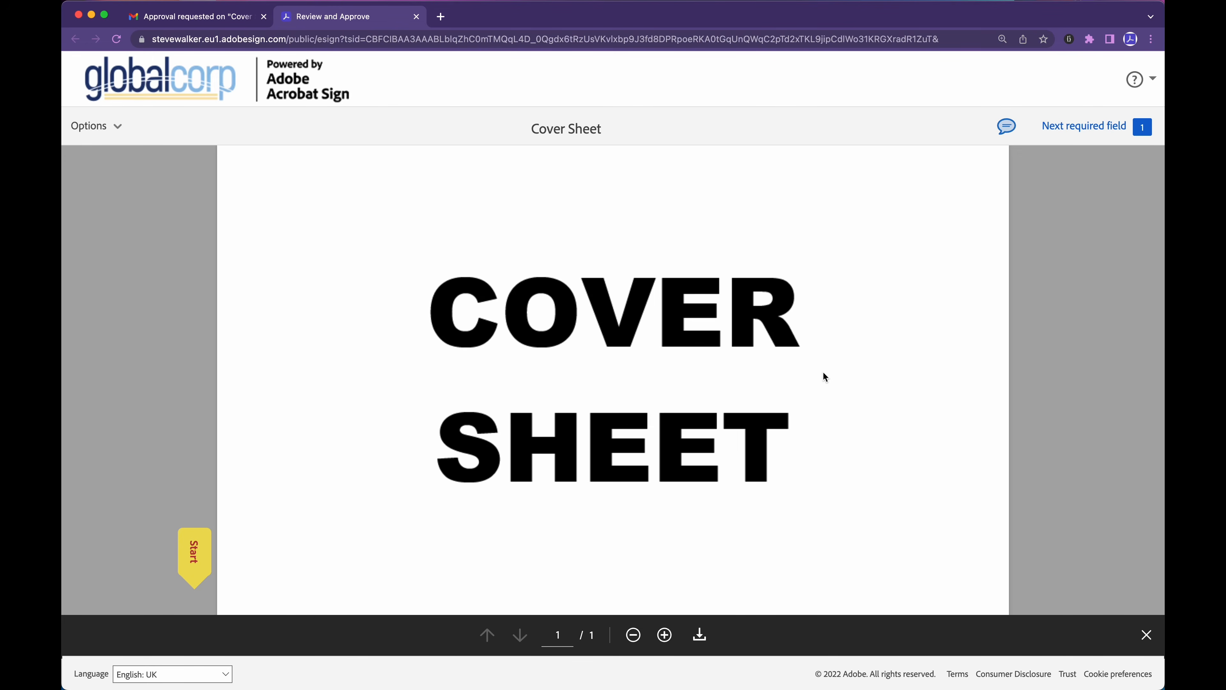
{"action": "scroll", "coordinate": [823, 372], "scroll_direction": "down", "scroll_amount": 10}
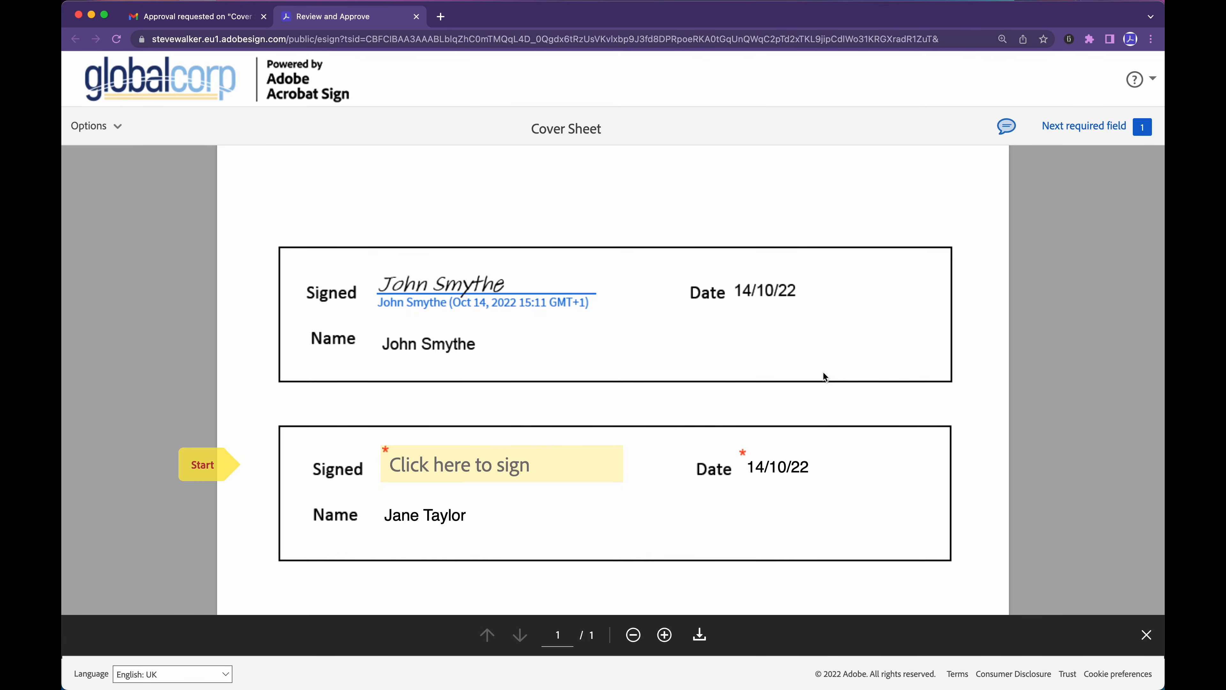
{"action": "mouse_move", "coordinate": [1092, 135]}
Draw the initials J.T. in the approver's Signed field and apply them.
{"action": "left_click", "coordinate": [425, 465]}
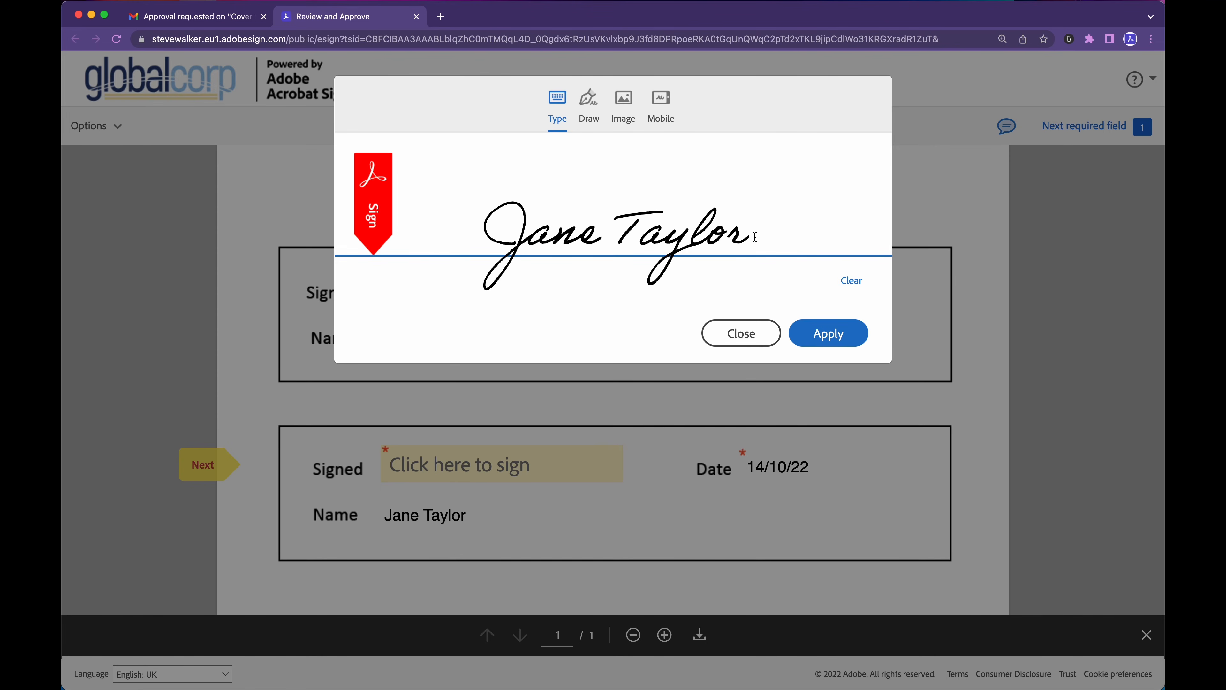
{"action": "left_click", "coordinate": [588, 104]}
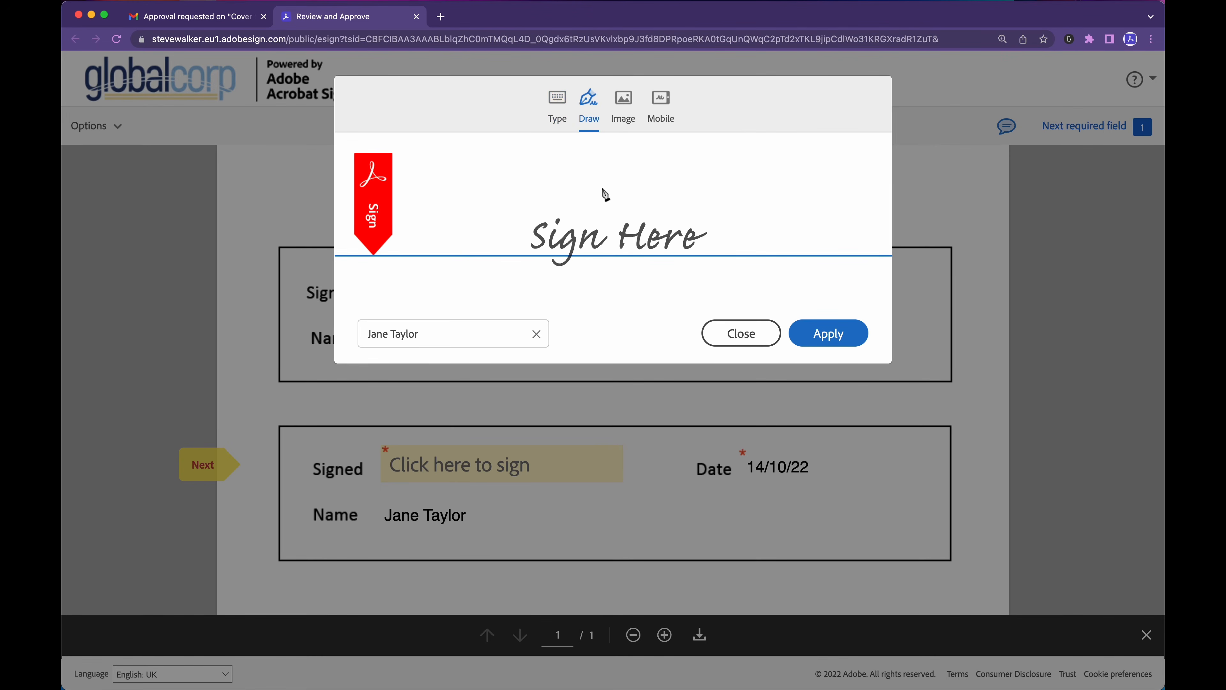
{"action": "left_click_drag", "start_coordinate": [567, 179], "coordinate": [539, 240]}
{"action": "left_click", "coordinate": [598, 245]}
{"action": "mouse_move", "coordinate": [538, 198]}
{"action": "left_mouse_down"}
{"action": "mouse_move", "coordinate": [585, 161]}
{"action": "mouse_move", "coordinate": [633, 240]}
{"action": "left_mouse_up"}
{"action": "left_click_drag", "start_coordinate": [605, 190], "coordinate": [652, 176]}
{"action": "left_click", "coordinate": [655, 245]}
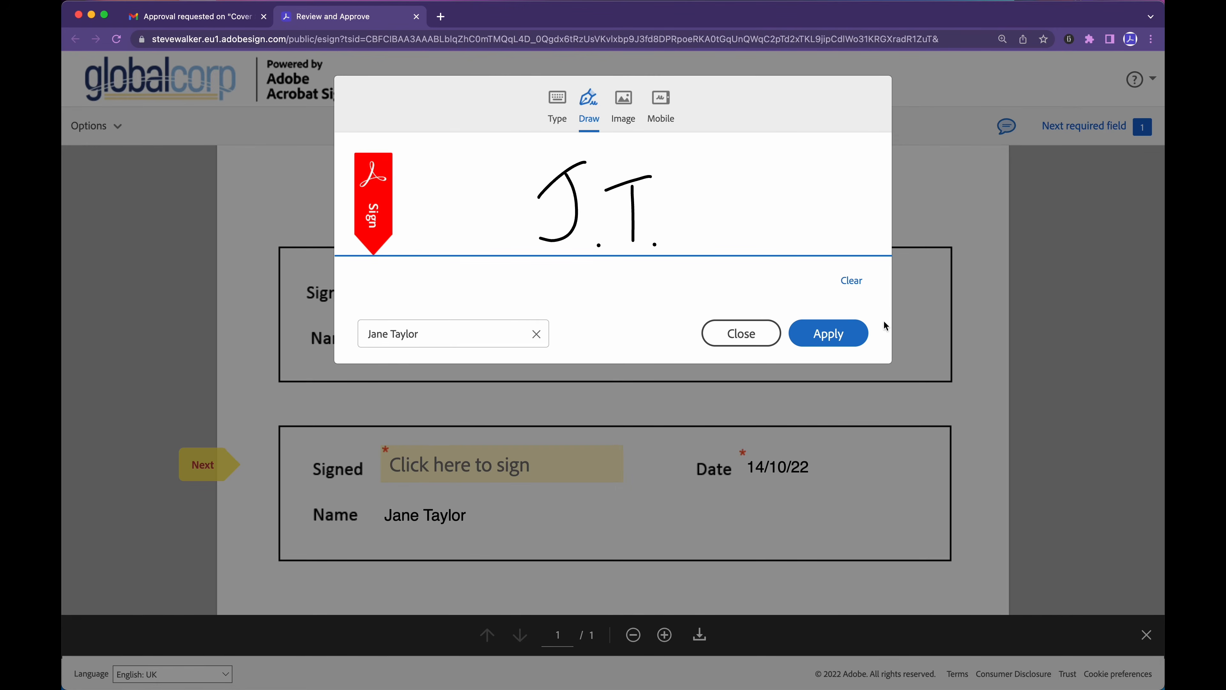
{"action": "left_click", "coordinate": [839, 340]}
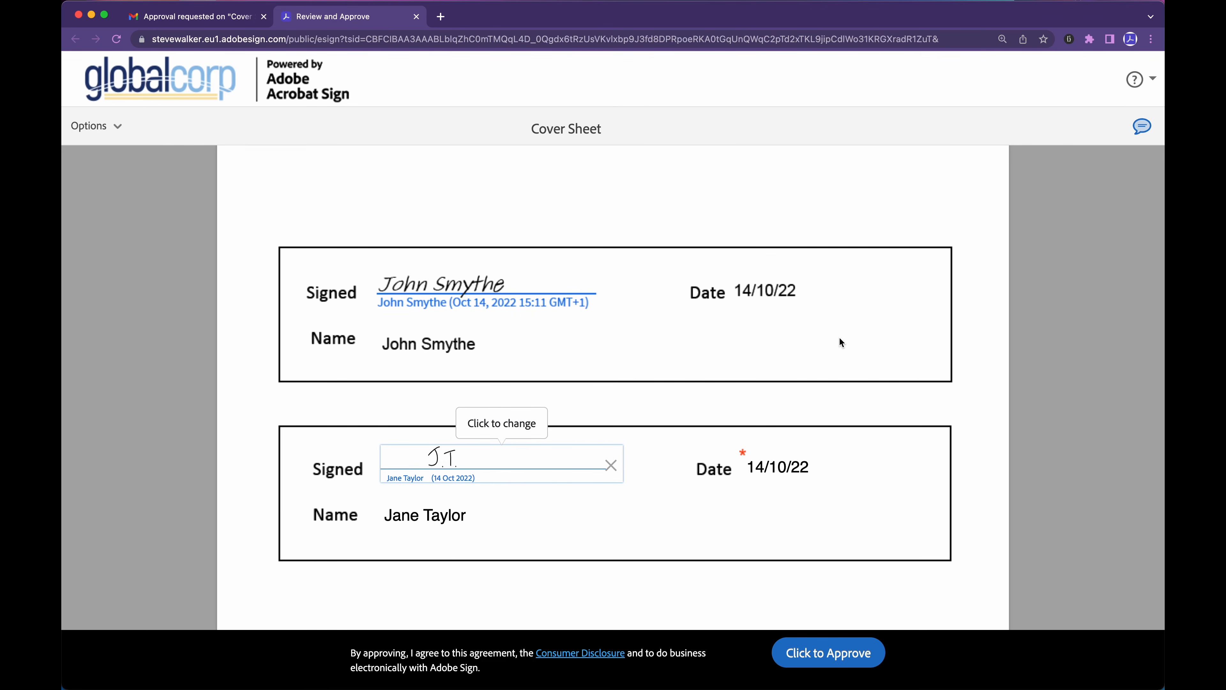
Open Options > Decline to approve, type 'reason', then cancel without declining.
{"action": "left_click", "coordinate": [99, 126]}
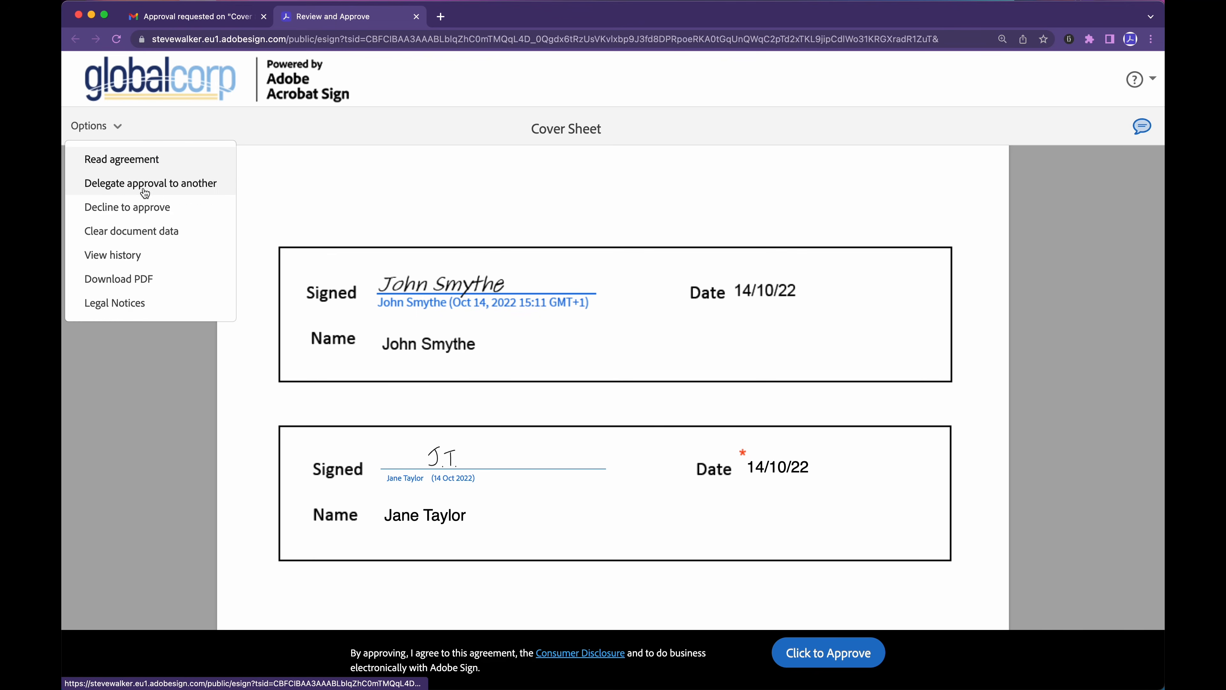
{"action": "left_click", "coordinate": [193, 213]}
{"action": "type", "text": "reason"}
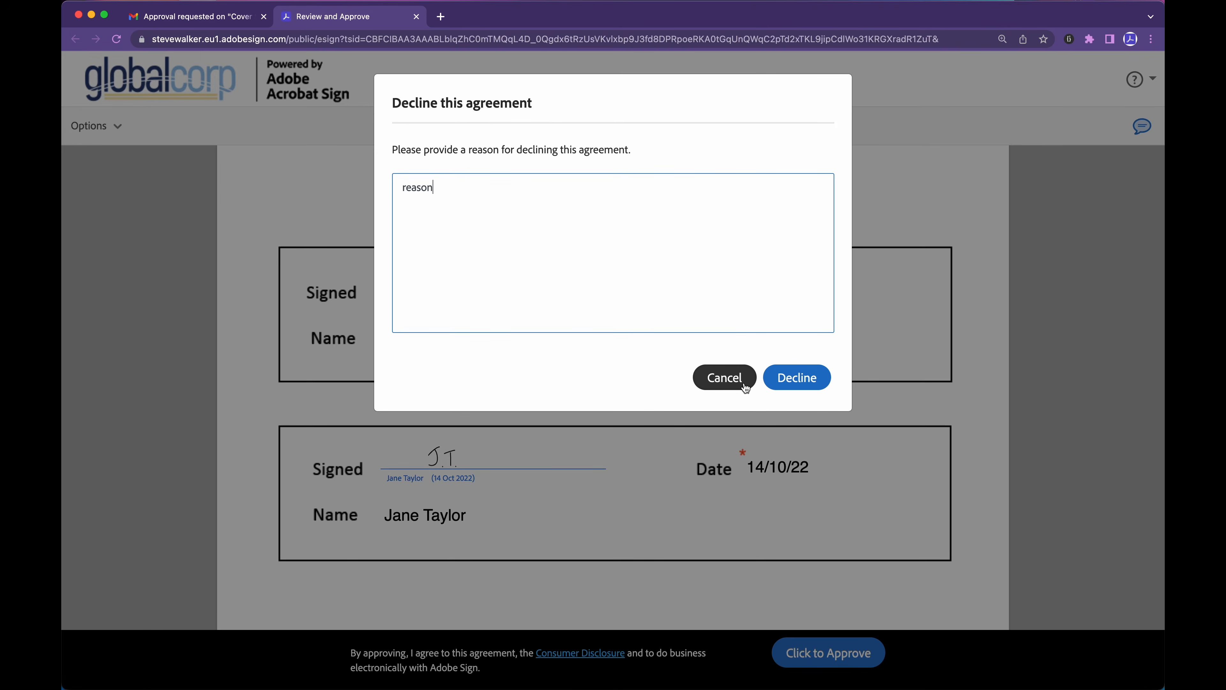
{"action": "left_click", "coordinate": [728, 379]}
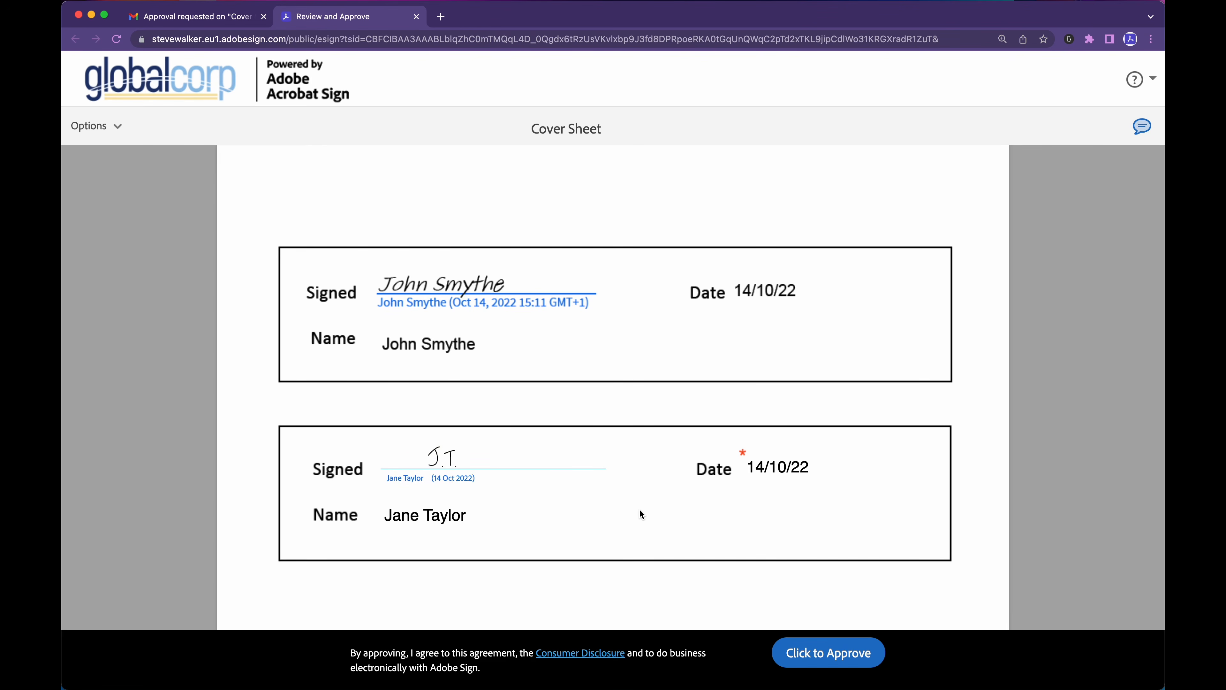
Approve the Cover Sheet agreement with Click to Approve.
{"action": "left_click", "coordinate": [808, 655]}
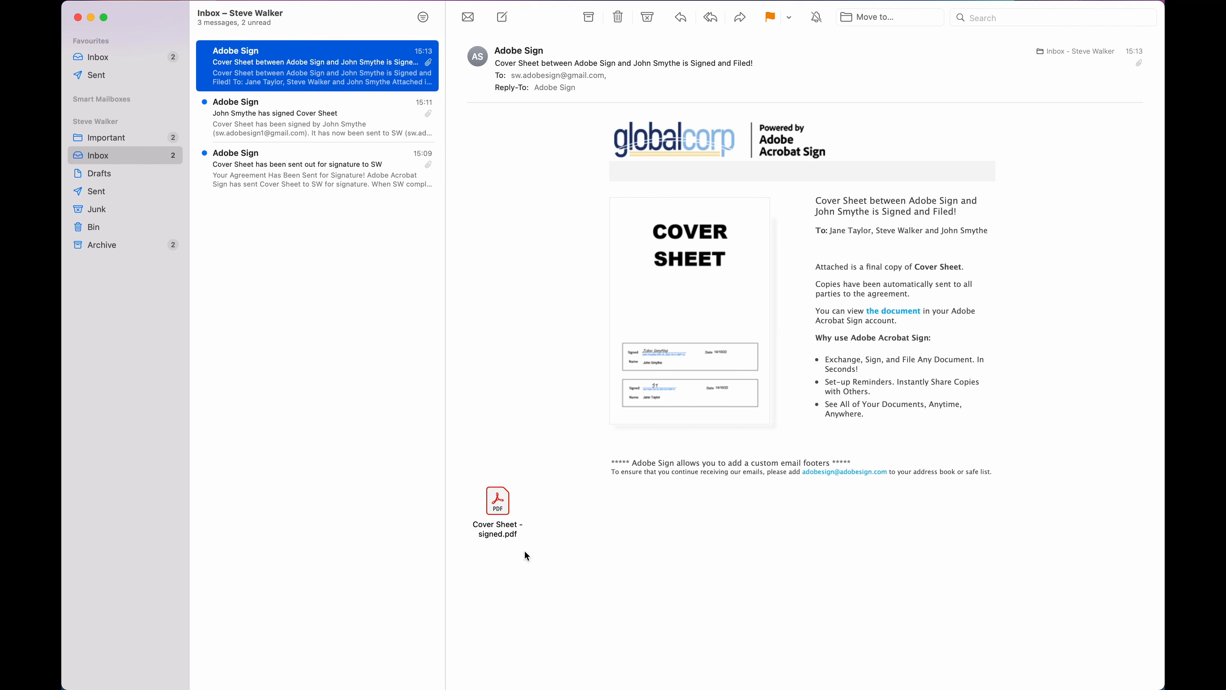
Open the Cover Sheet - signed.pdf attachment from the completion email.
{"action": "double_click", "coordinate": [498, 502]}
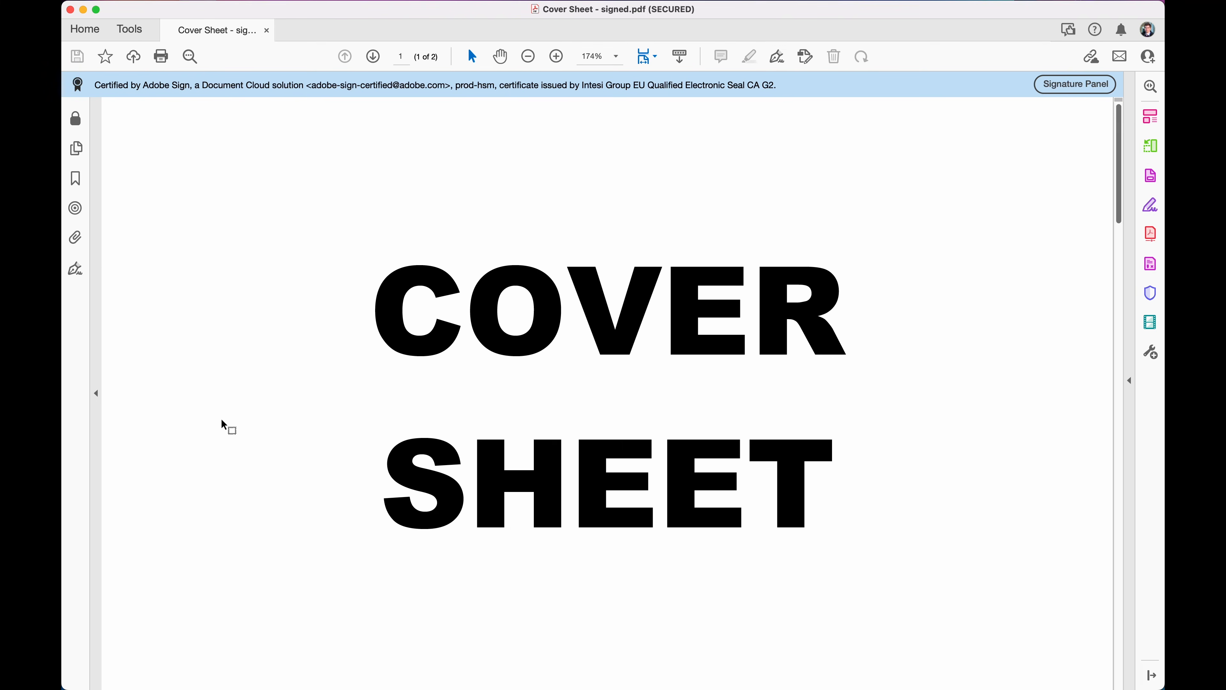
Zoom to 150% and scroll past the signature boxes to page 2's audit report.
{"action": "key", "text": "super+minus"}
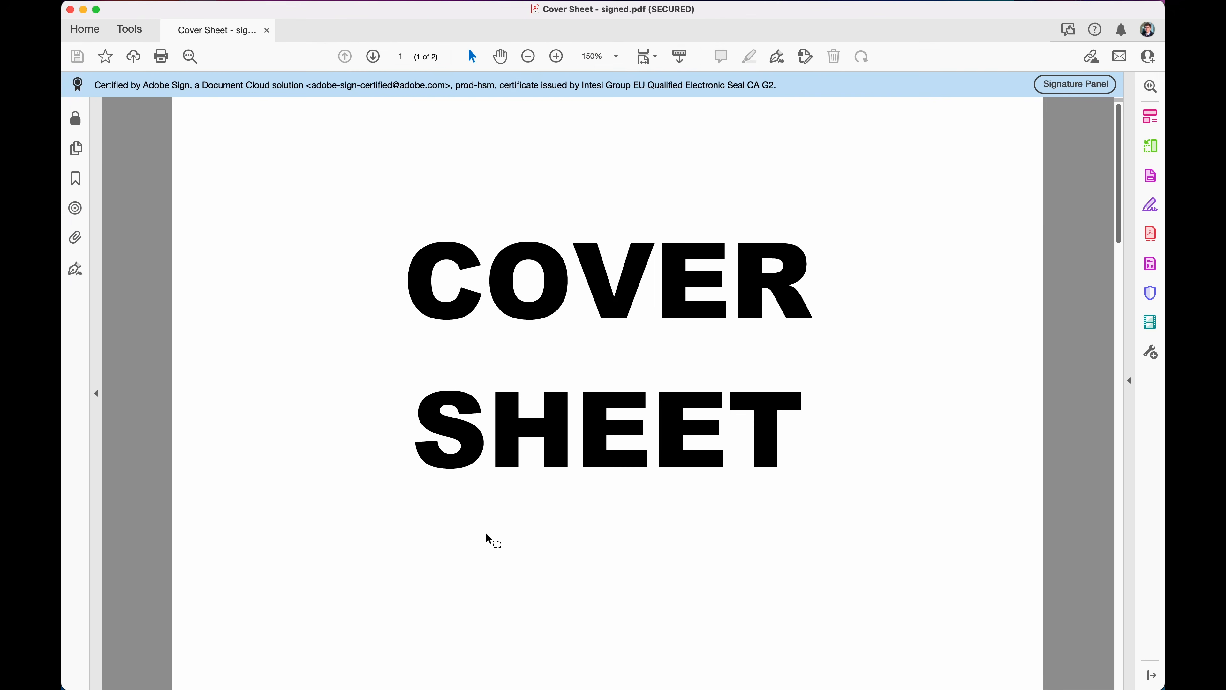
{"action": "scroll", "coordinate": [487, 540], "scroll_direction": "down", "scroll_amount": 10}
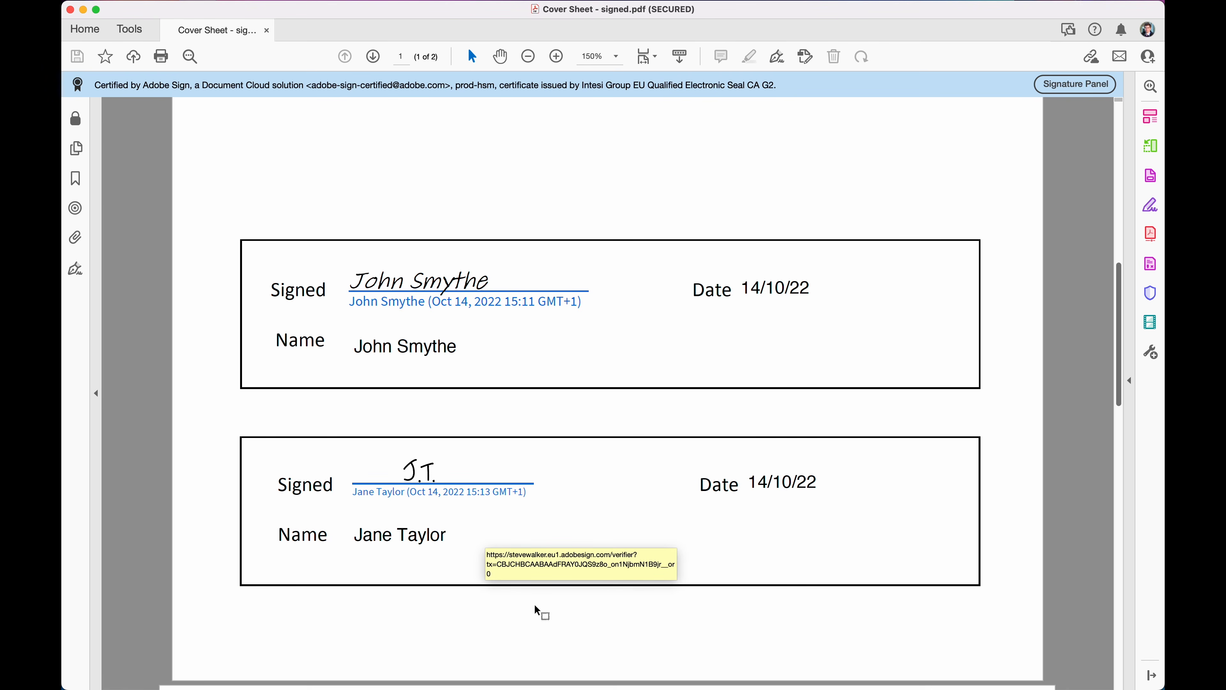
{"action": "scroll", "coordinate": [537, 603], "scroll_direction": "down", "scroll_amount": 10}
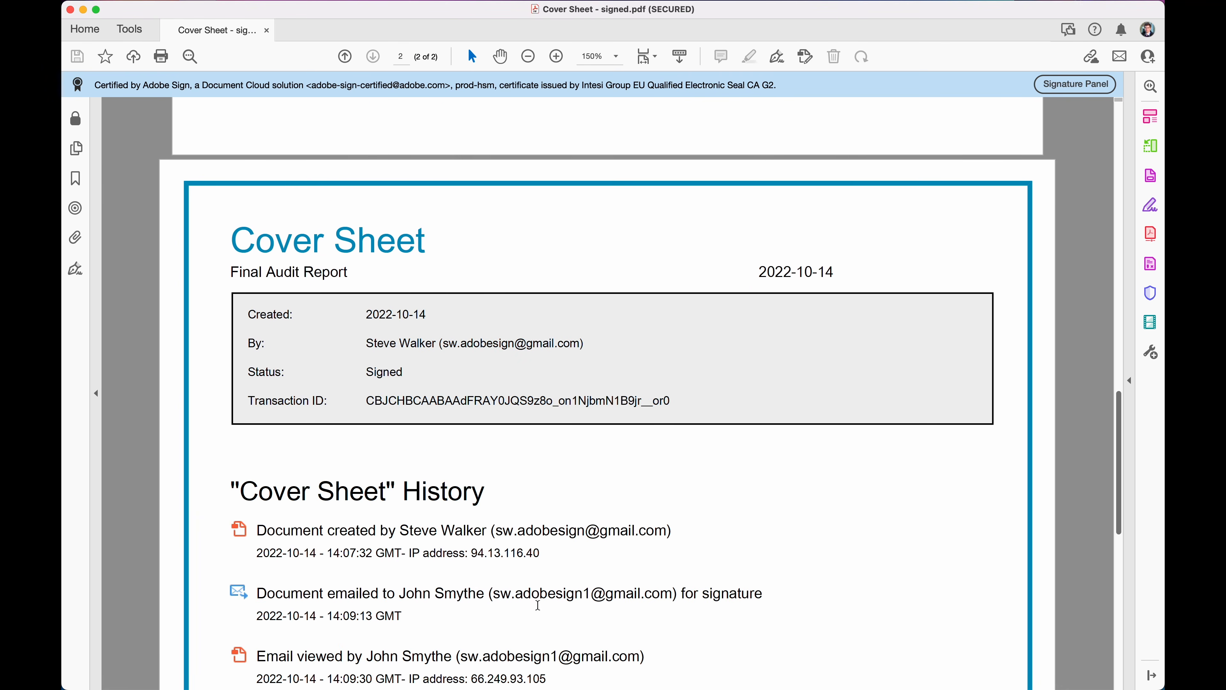
{"action": "scroll", "coordinate": [538, 605], "scroll_direction": "down", "scroll_amount": 3}
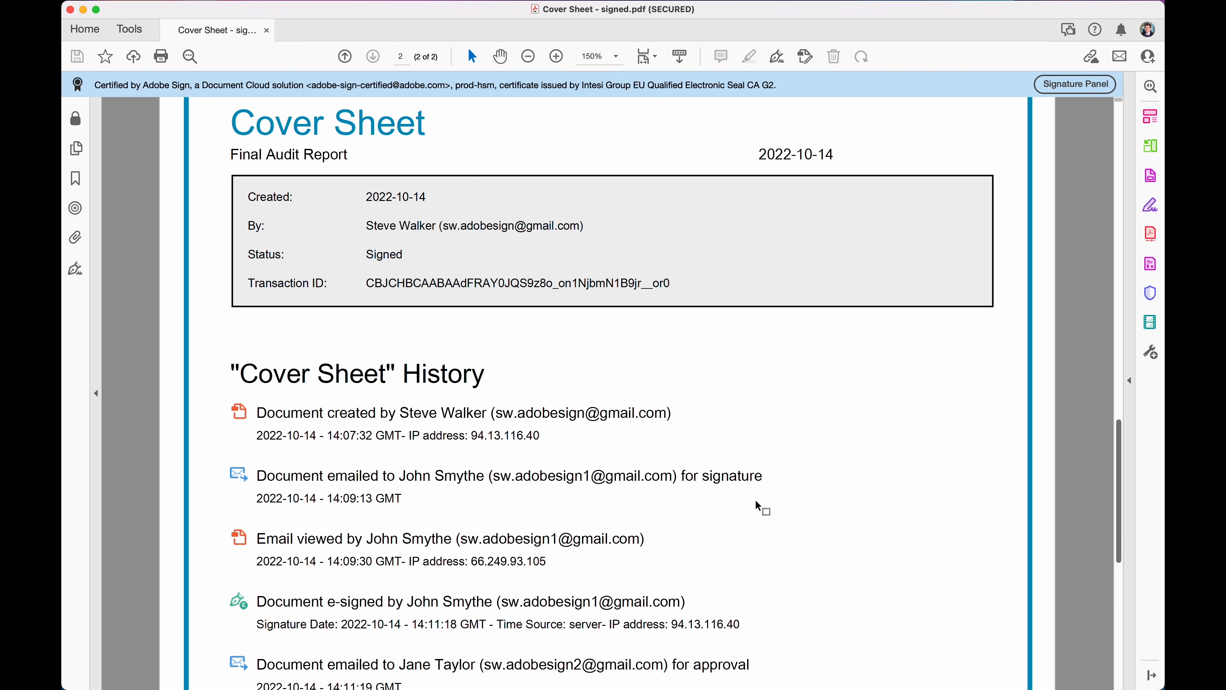
{"action": "scroll", "coordinate": [803, 534], "scroll_direction": "down", "scroll_amount": 6}
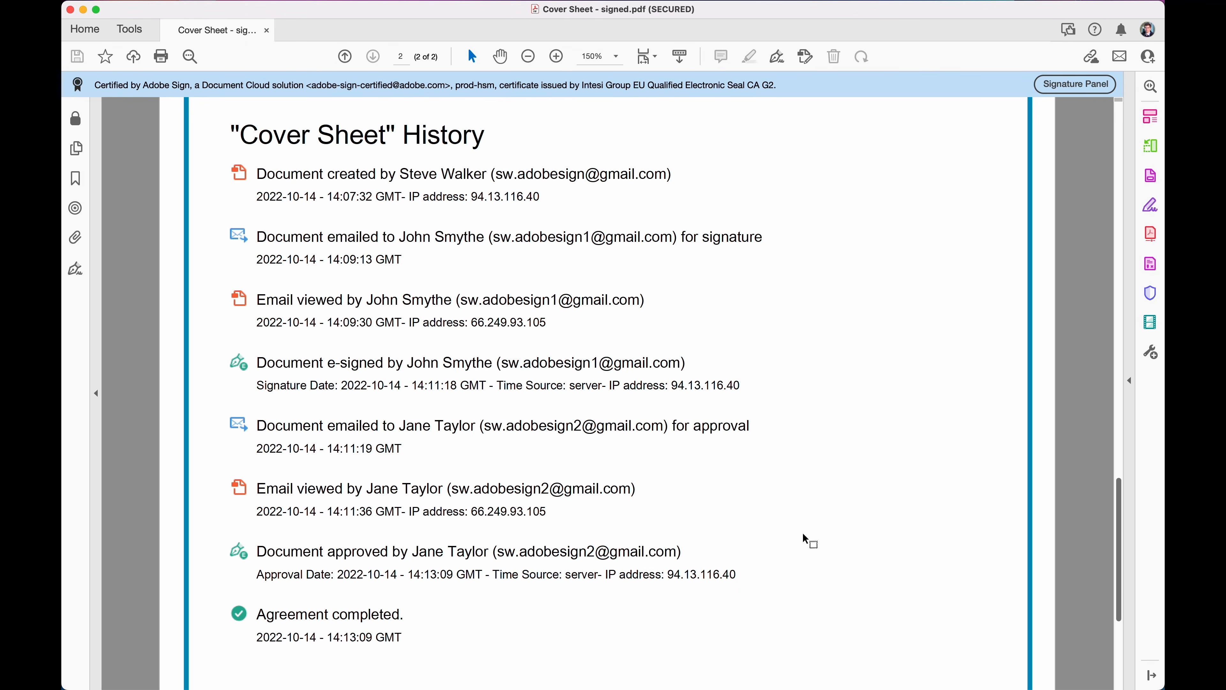
Highlight created, emailed, signed, viewed, approved and completed in the audit history.
{"action": "double_click", "coordinate": [342, 173]}
{"action": "left_click", "coordinate": [350, 237]}
{"action": "double_click", "coordinate": [349, 236]}
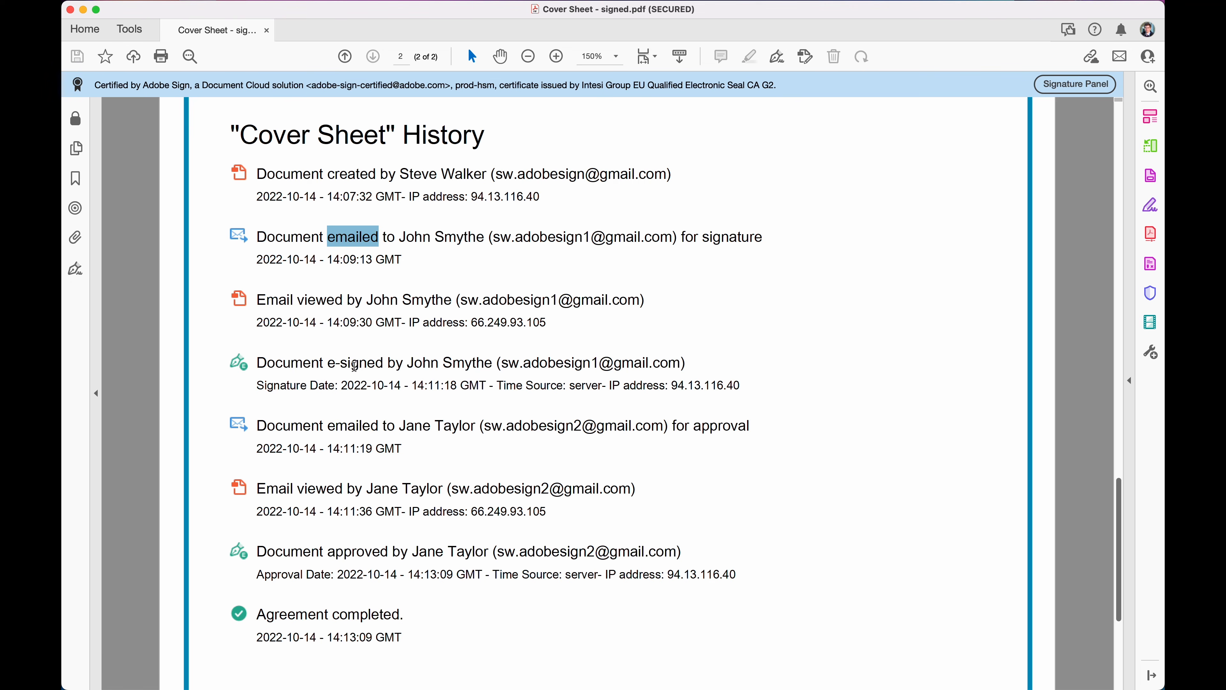
{"action": "double_click", "coordinate": [355, 366]}
{"action": "left_click", "coordinate": [345, 427]}
{"action": "double_click", "coordinate": [345, 427]}
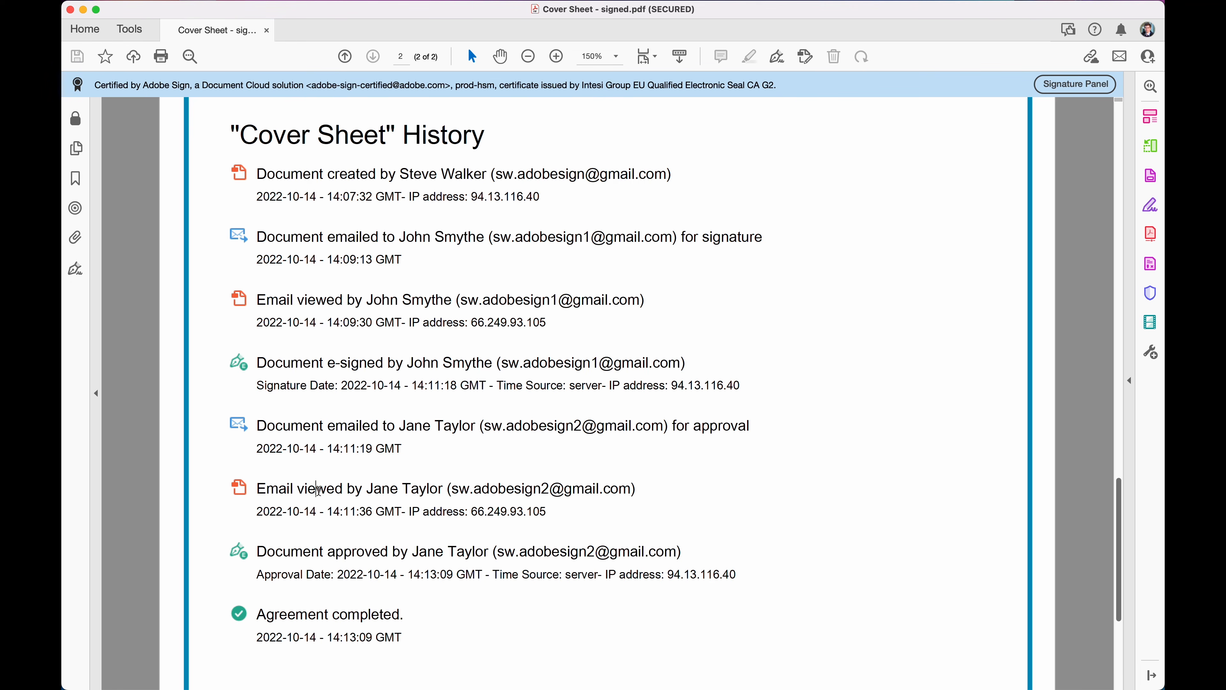
{"action": "double_click", "coordinate": [319, 489]}
{"action": "double_click", "coordinate": [339, 550]}
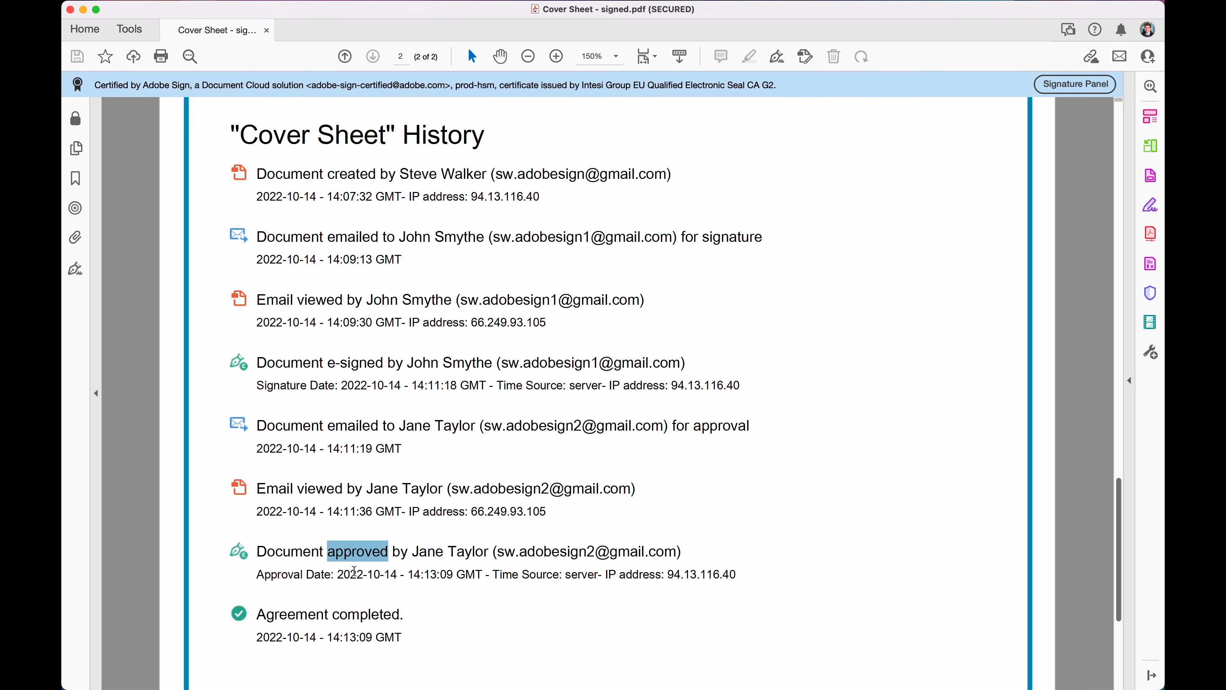
{"action": "double_click", "coordinate": [358, 615]}
{"action": "left_click", "coordinate": [452, 632]}
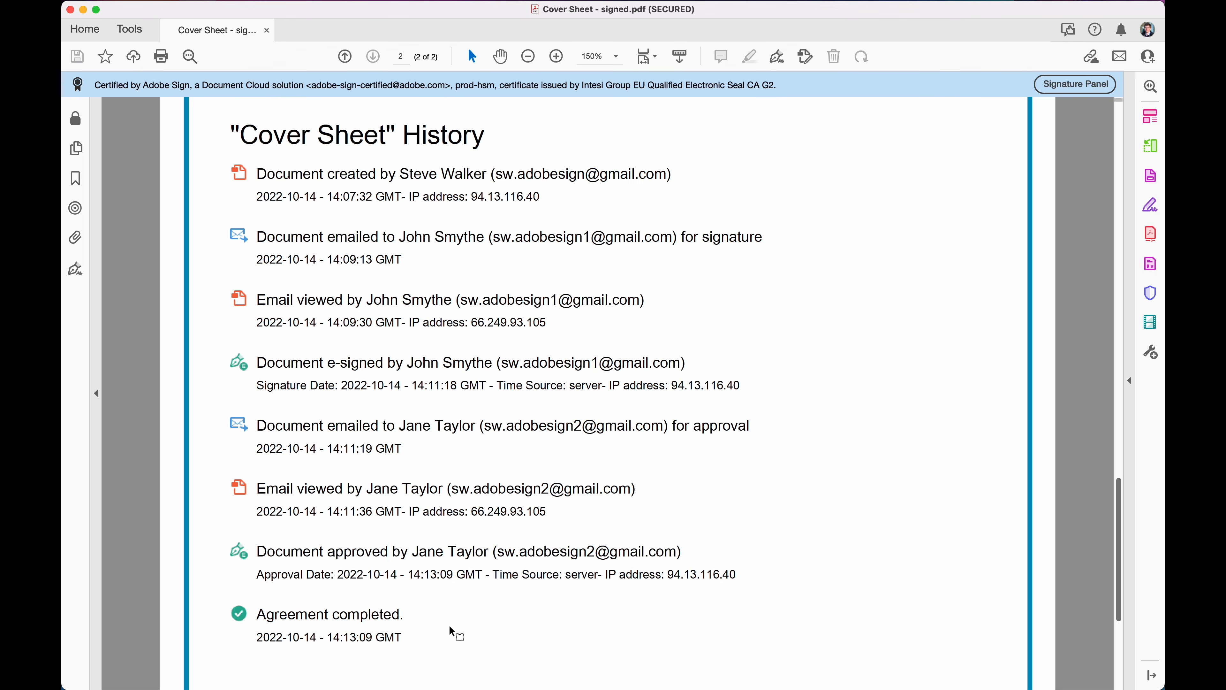